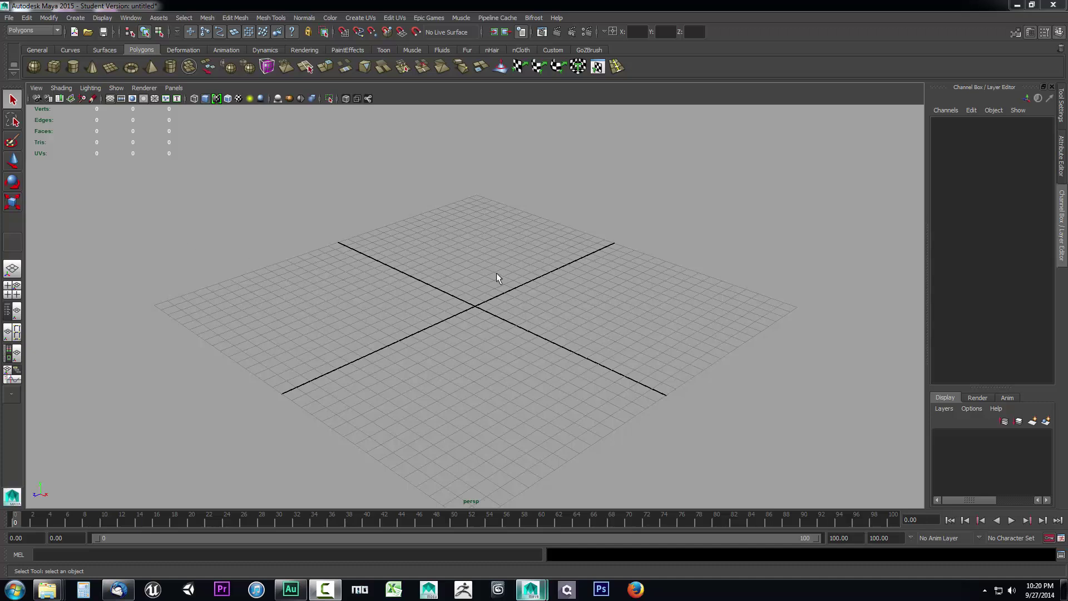
Create a new project named MayaCharacterTutorial on the Desktop with the default folders.
click(9, 18)
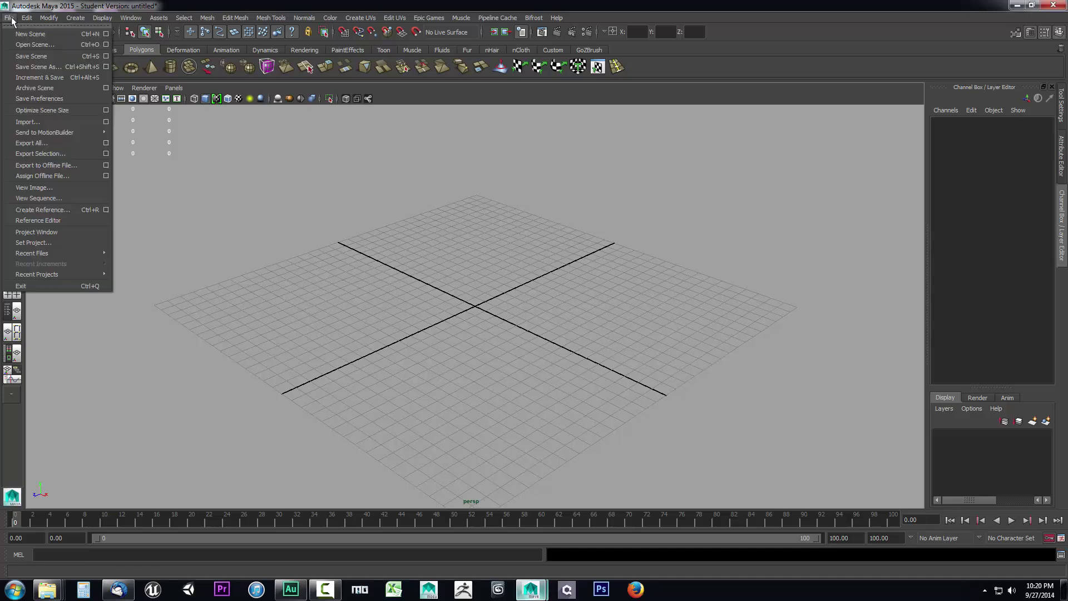
click(37, 236)
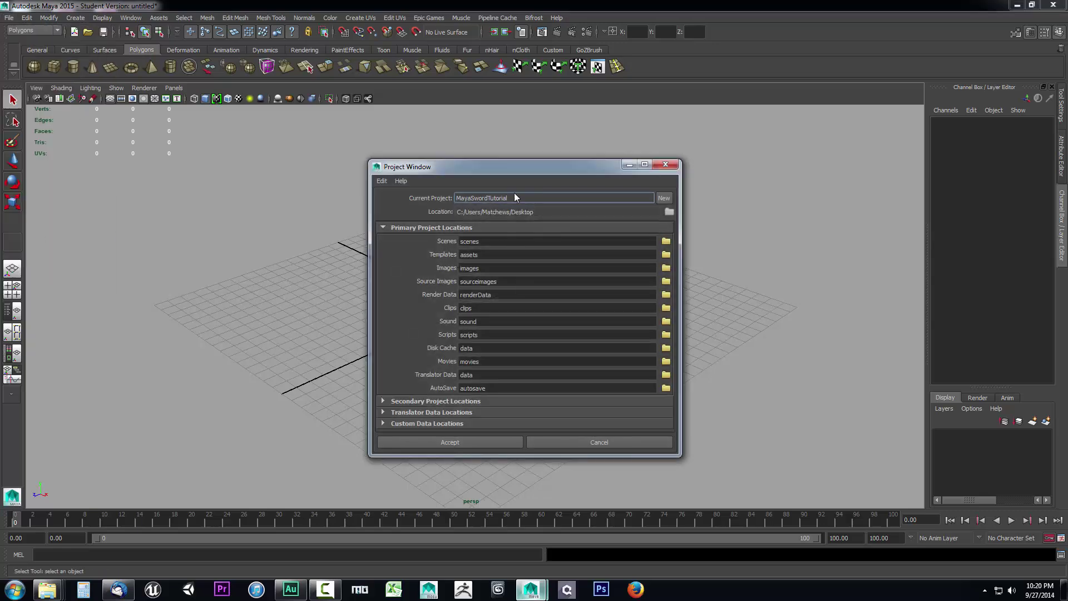
click(664, 198)
double_click(493, 198)
text(Maya)
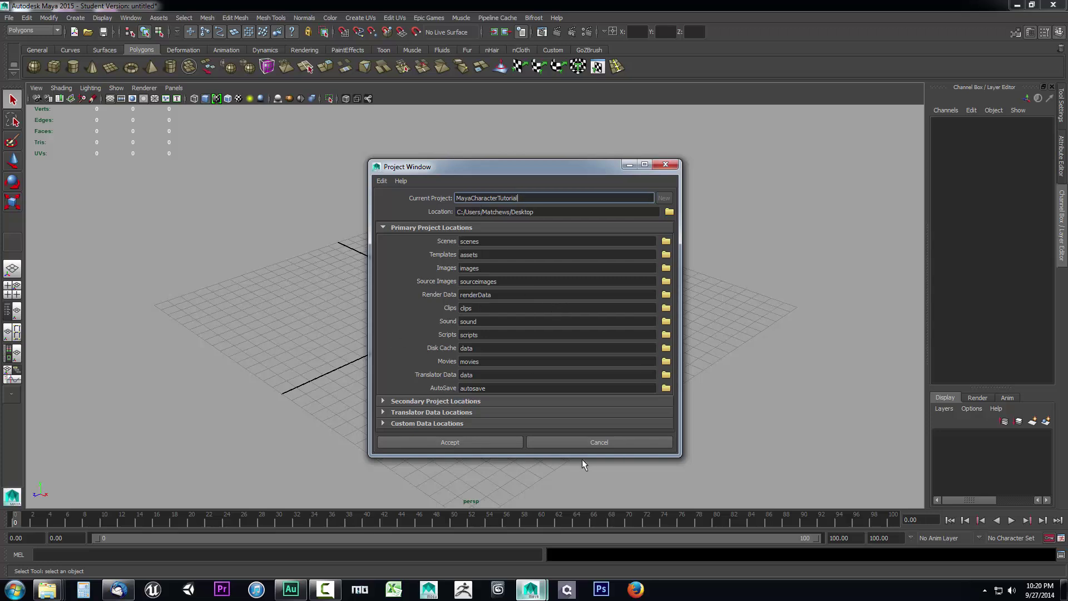
click(465, 448)
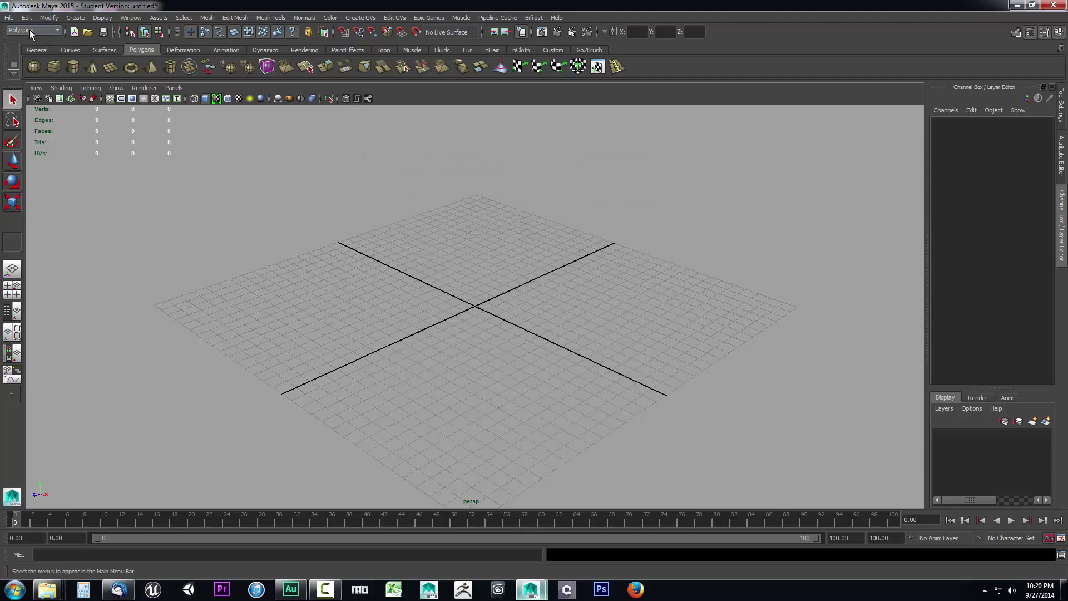
click(9, 18)
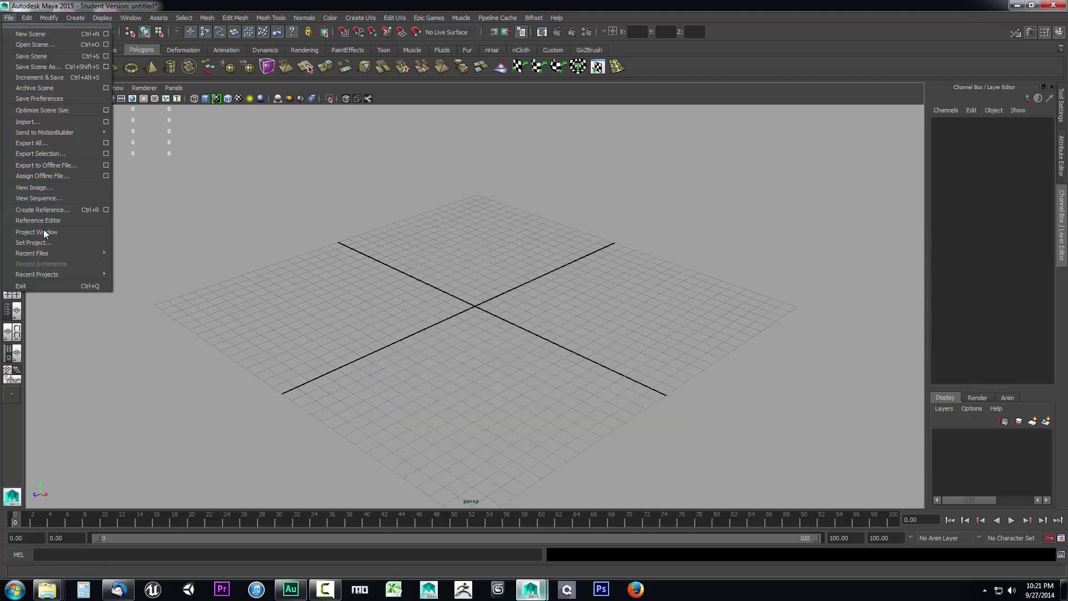
Set Desktop/MayaCharacterTutorial as the current project.
click(44, 244)
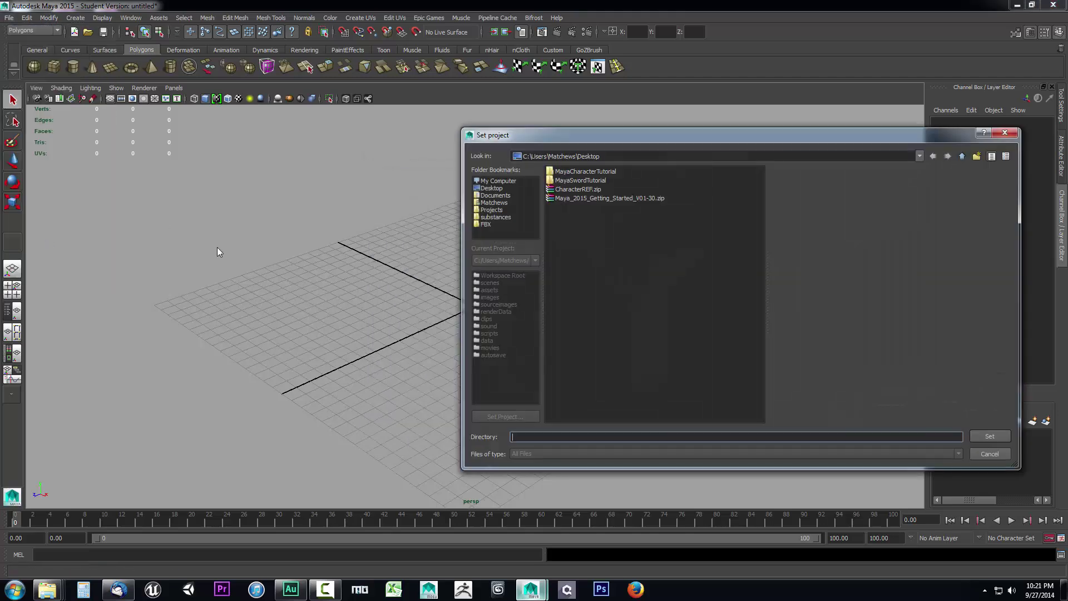
click(495, 190)
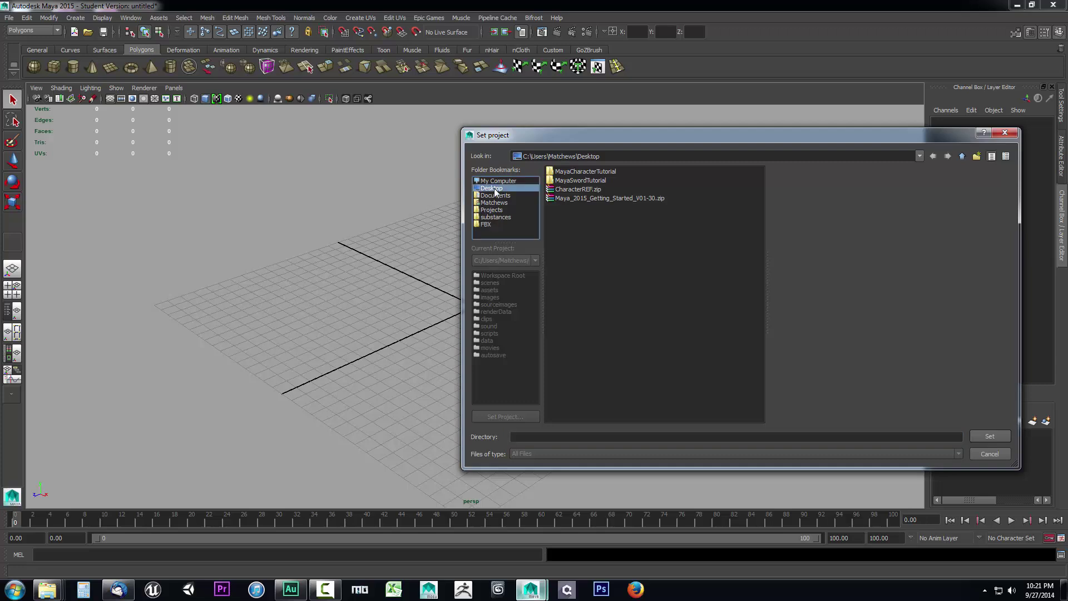
click(585, 172)
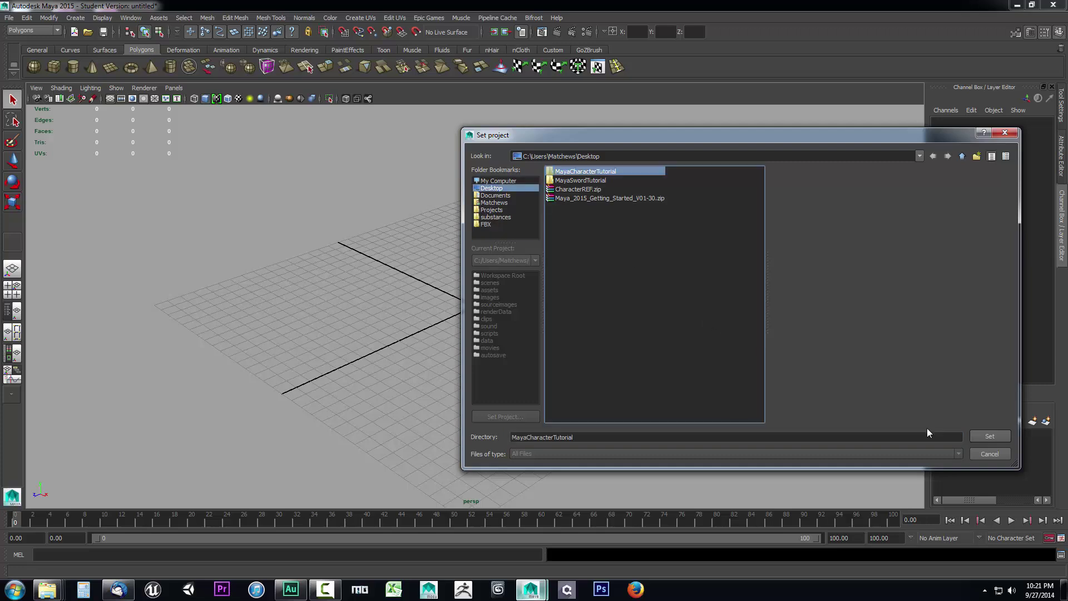
click(982, 442)
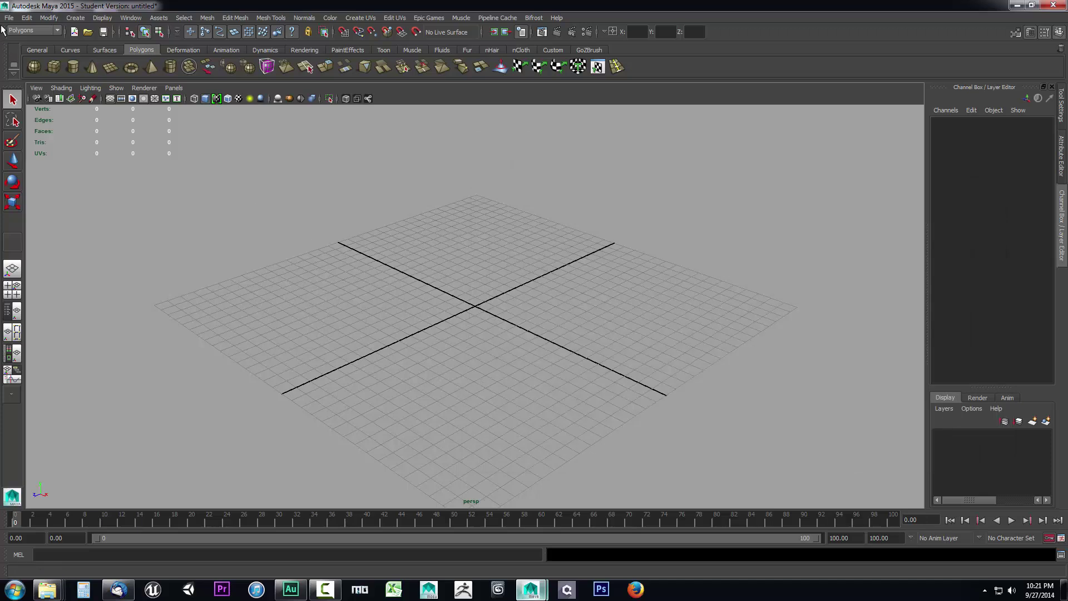
Start a new empty scene without saving, then bring Firefox to the front.
click(9, 18)
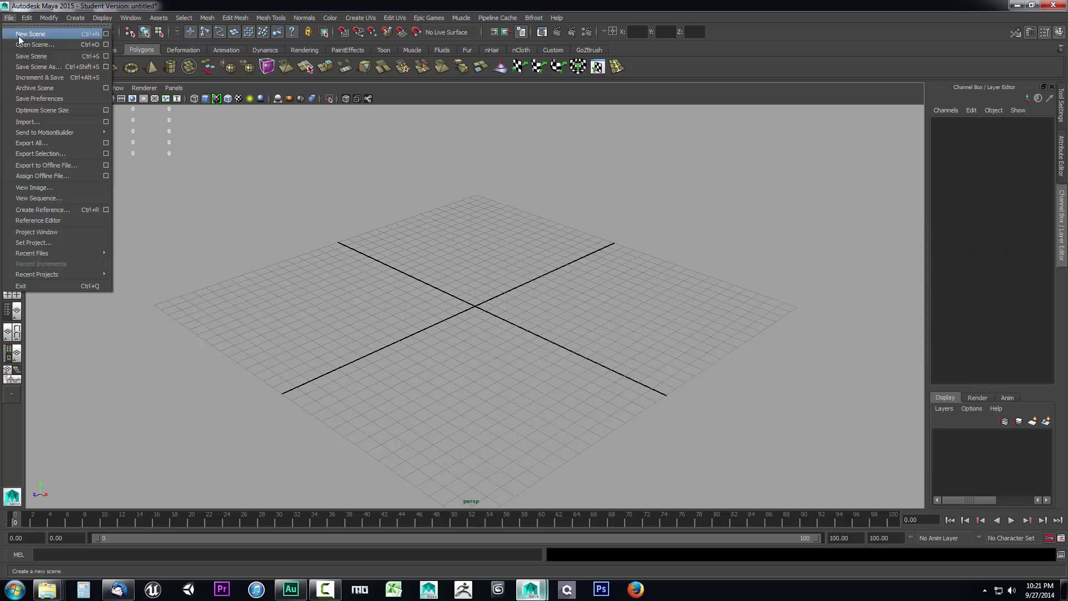
click(18, 35)
click(543, 299)
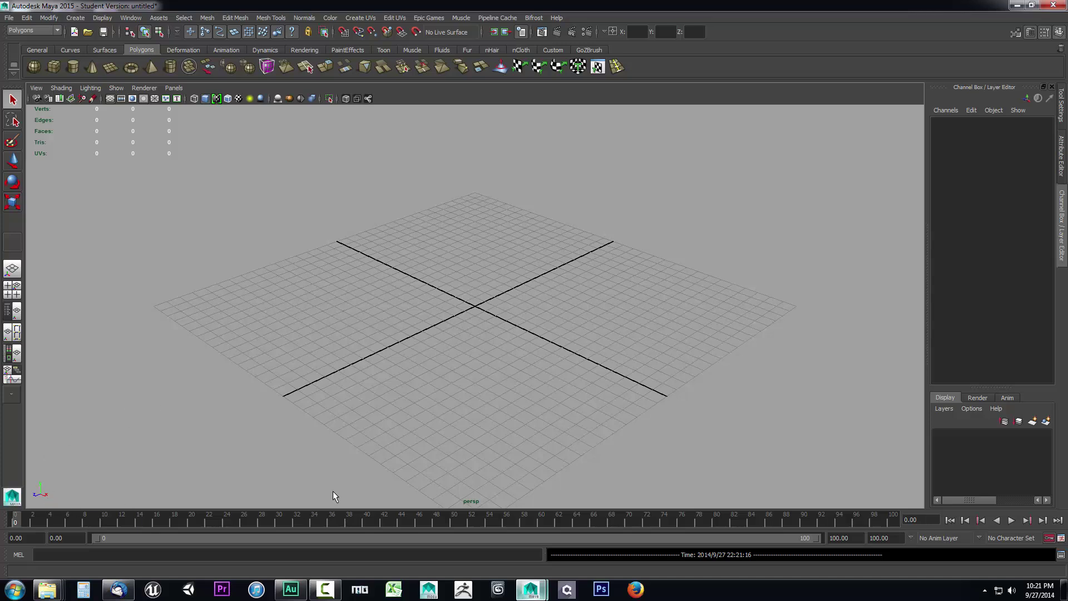
click(636, 589)
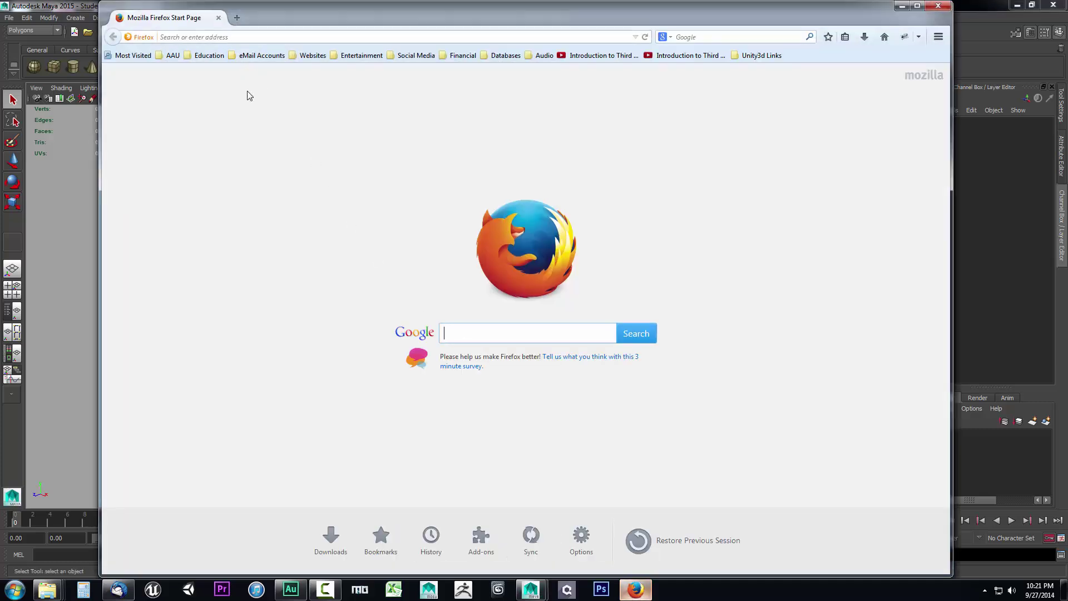
Go to brainpoof.com and open the Maya 2015 Getting Started Files forum topic.
click(200, 36)
text(www.b)
key(Return)
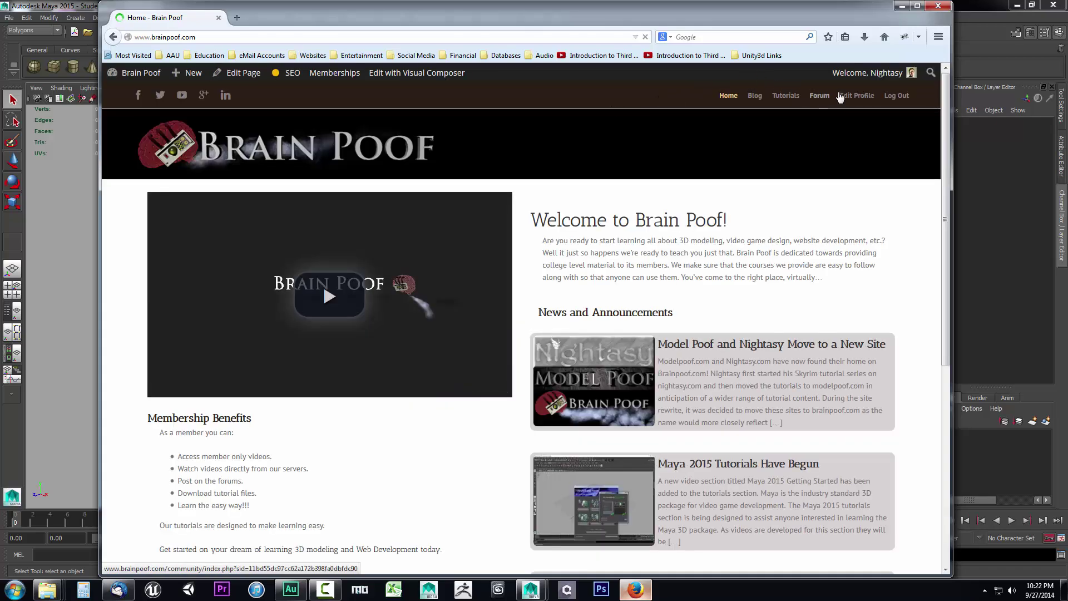
click(818, 97)
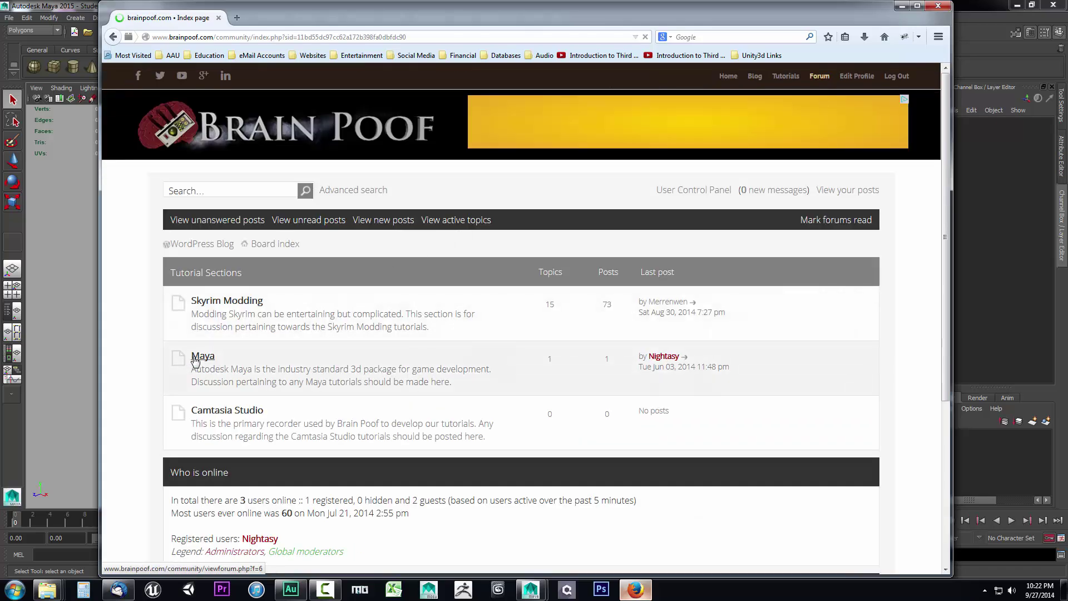
click(204, 356)
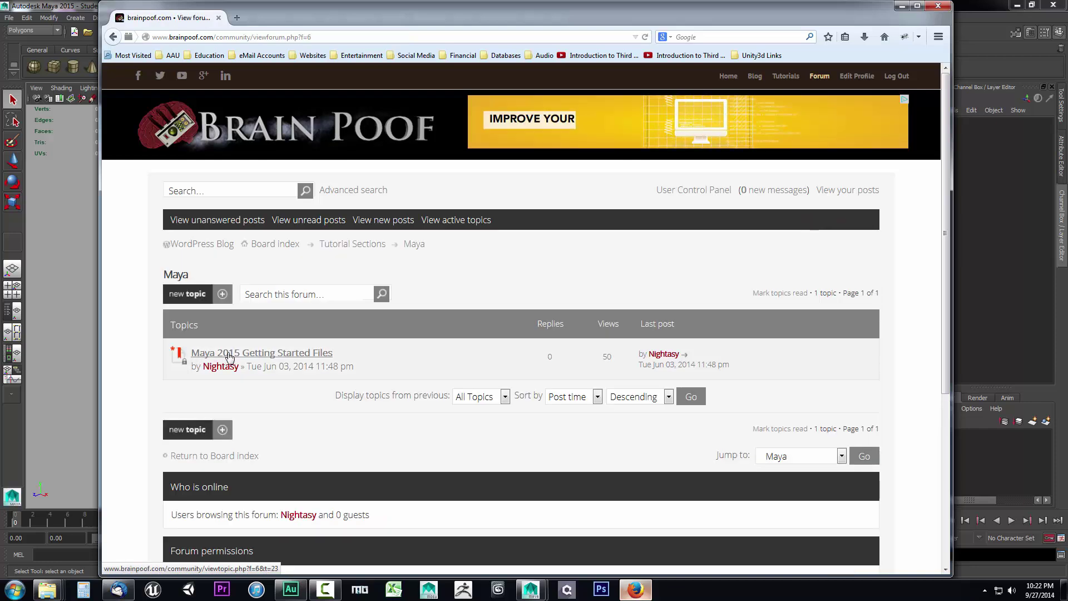
click(272, 356)
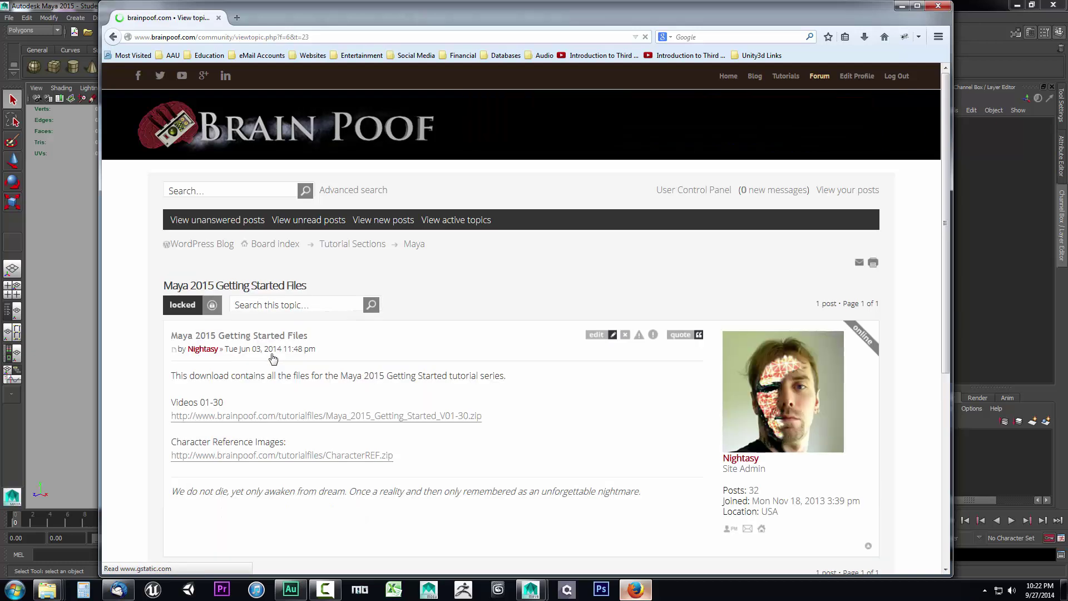
Download CharacterREF.zip and open it with WinRAR.
drag(173, 442, 285, 442)
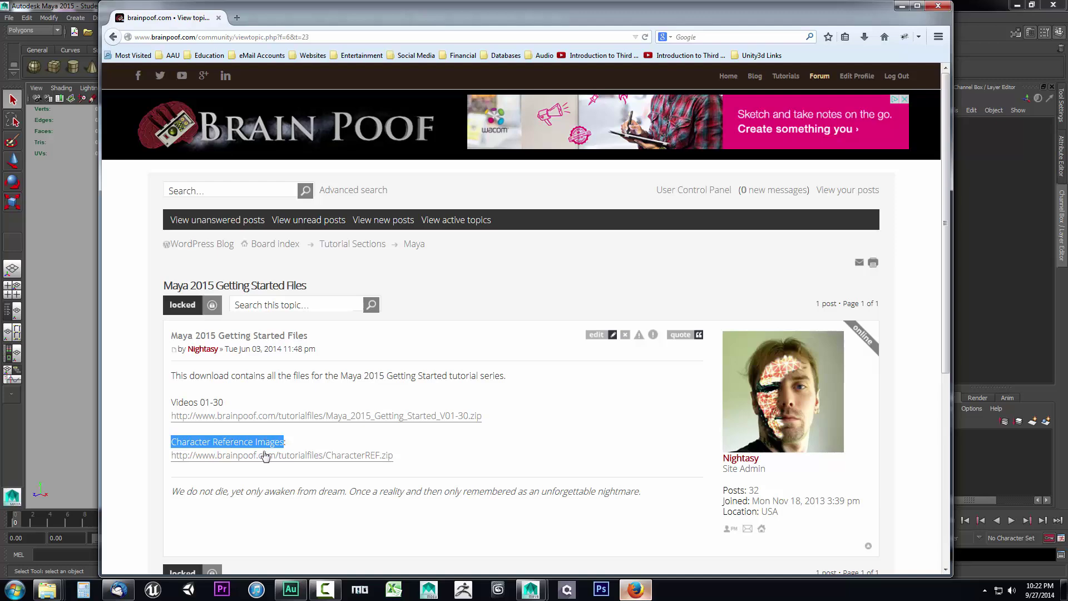
click(247, 457)
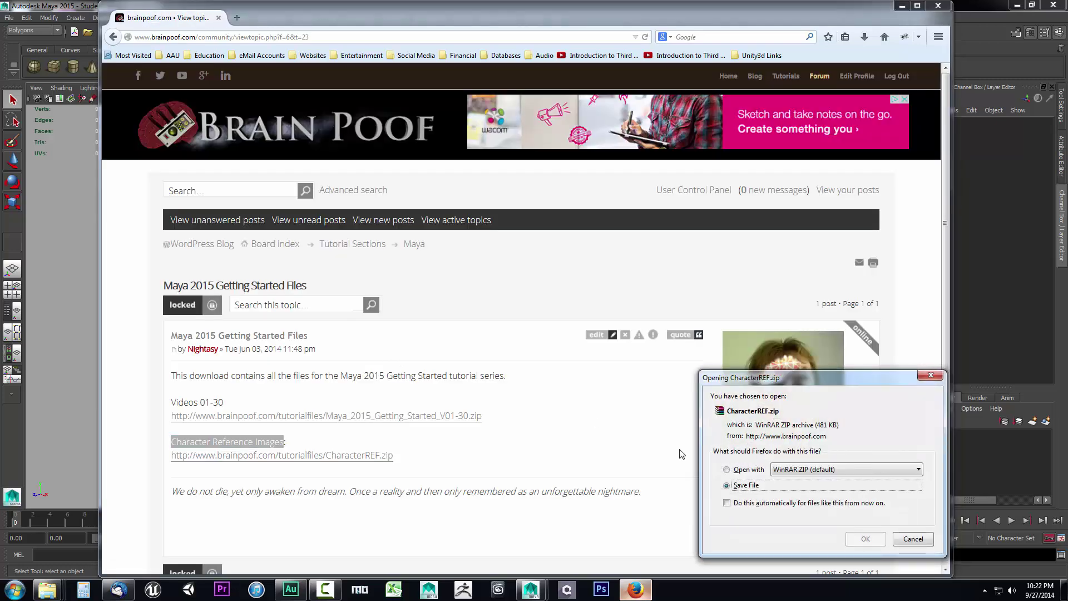
click(746, 471)
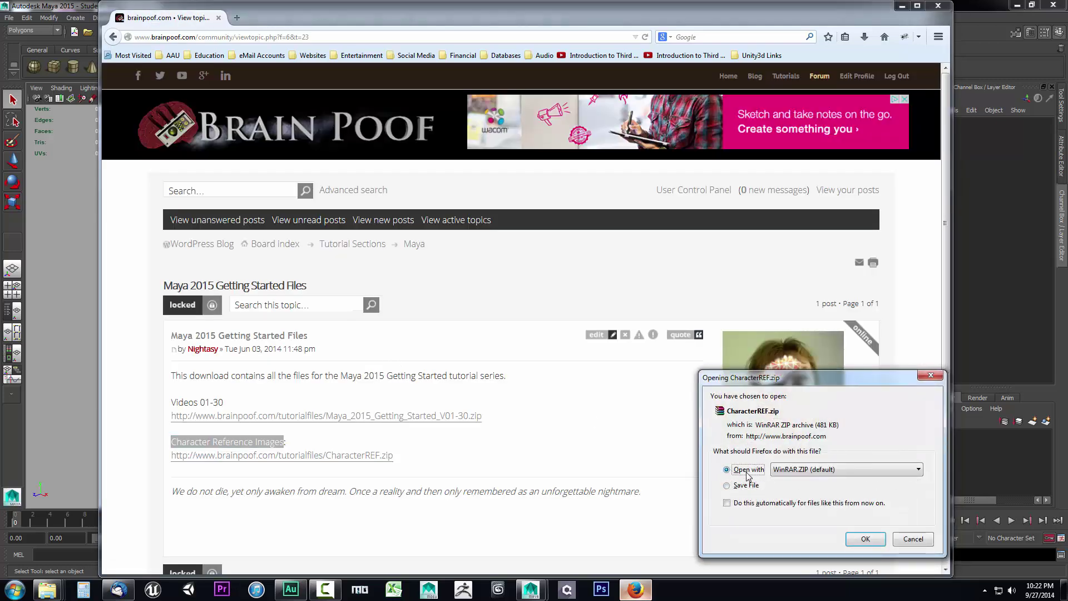
click(866, 539)
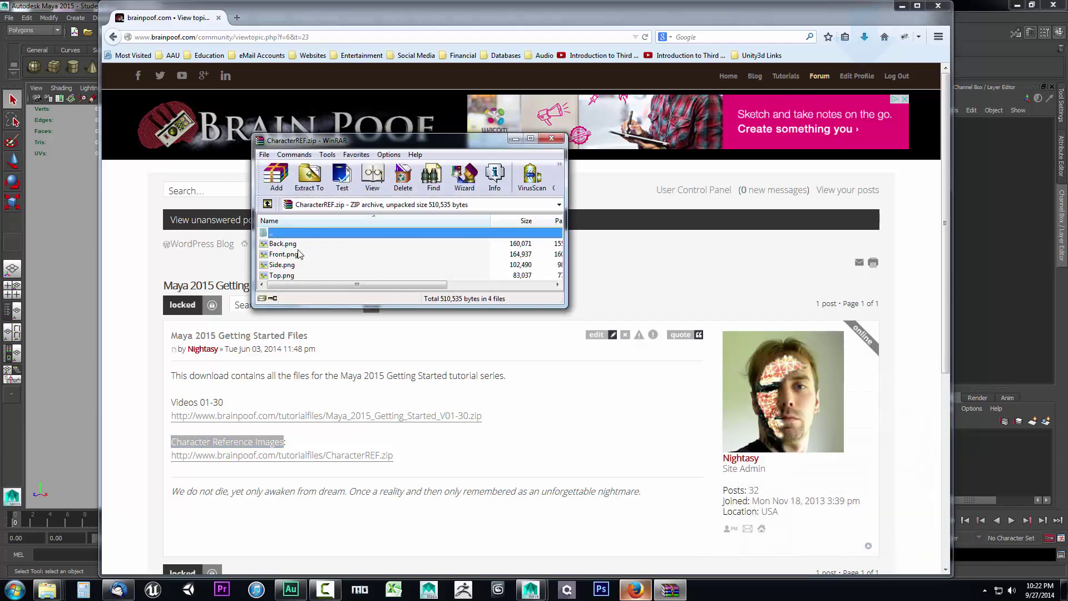
Arrange the WinRAR and Explorer windows and open the project's sourceimages folder.
click(292, 244)
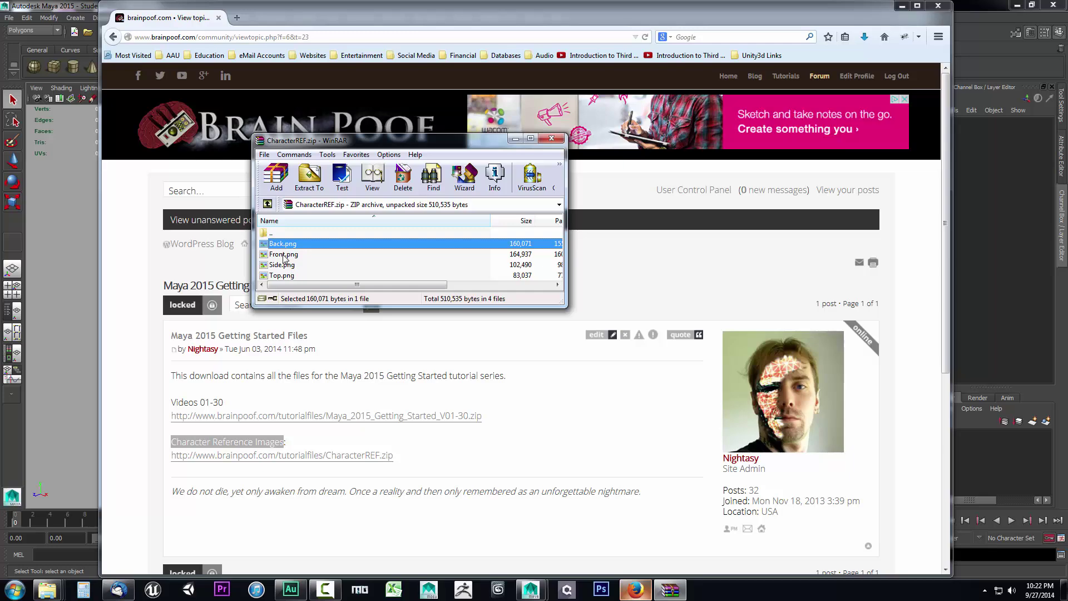
click(902, 5)
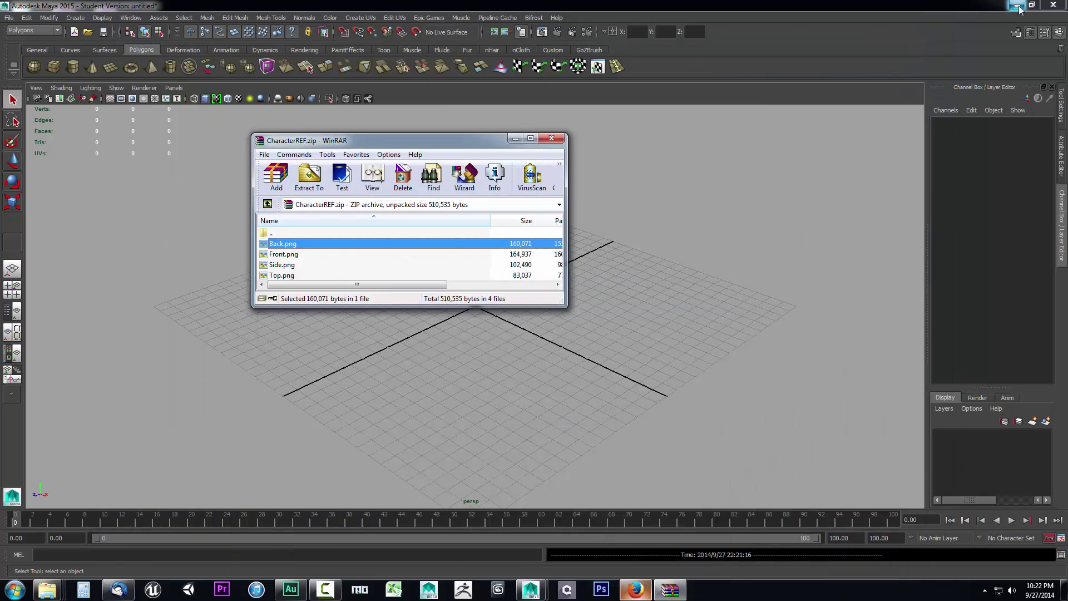
click(1018, 6)
click(17, 146)
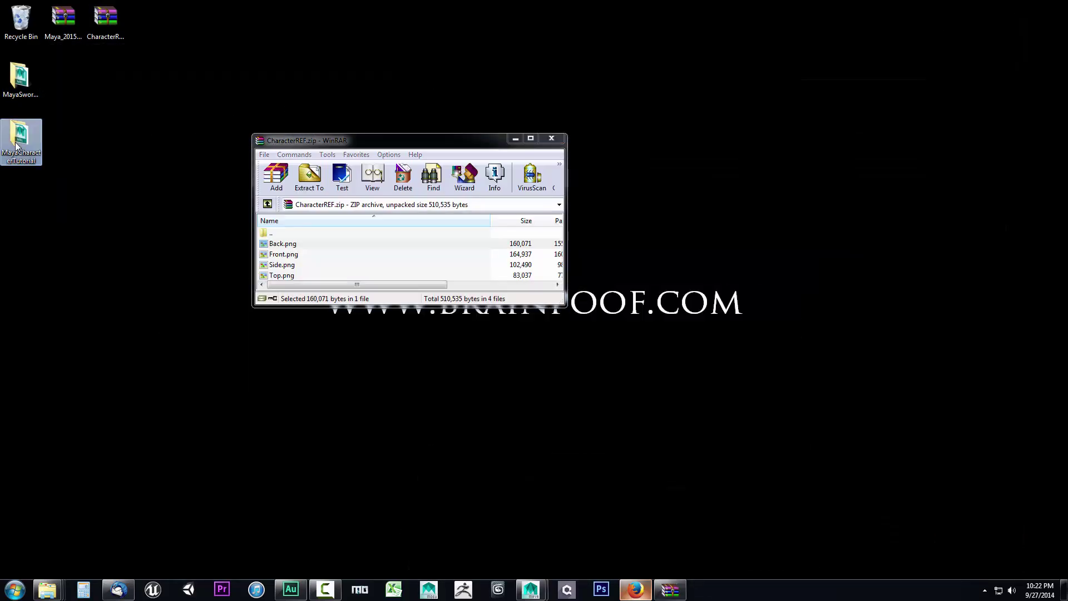
drag(376, 145, 678, 134)
double_click(36, 146)
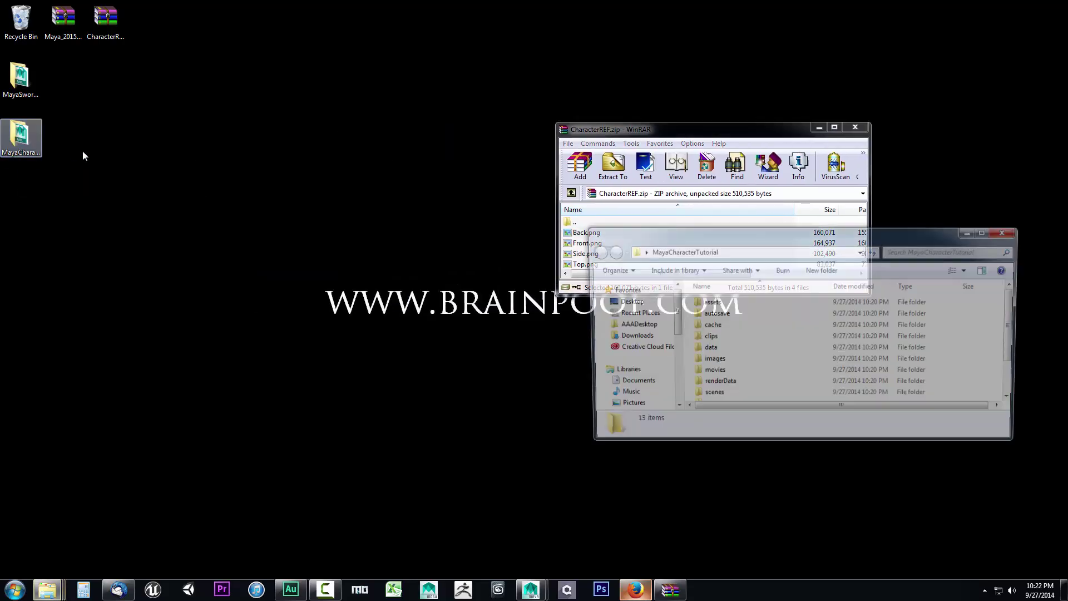
drag(705, 235, 215, 143)
scroll(221, 277, down, 2)
double_click(232, 303)
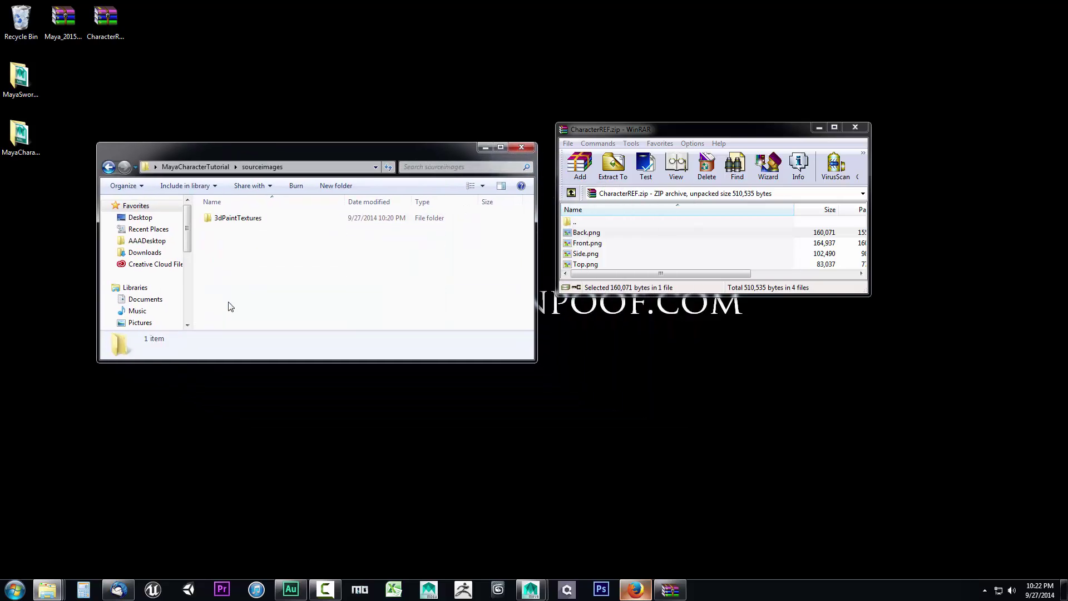
Create a new folder named Reference inside sourceimages.
right_click(228, 239)
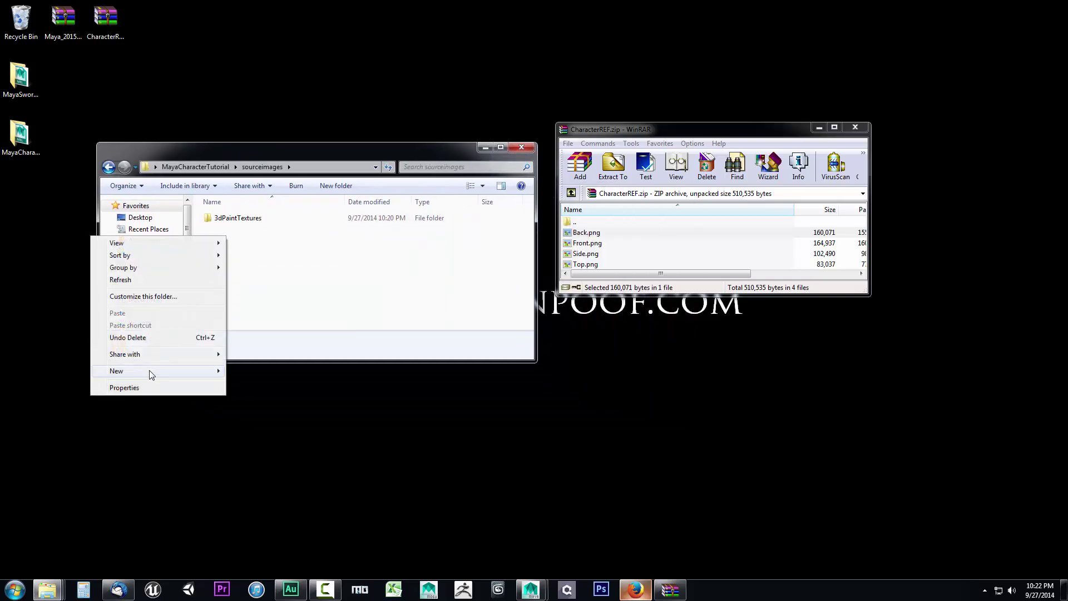
mouse_move(149, 371)
click(251, 372)
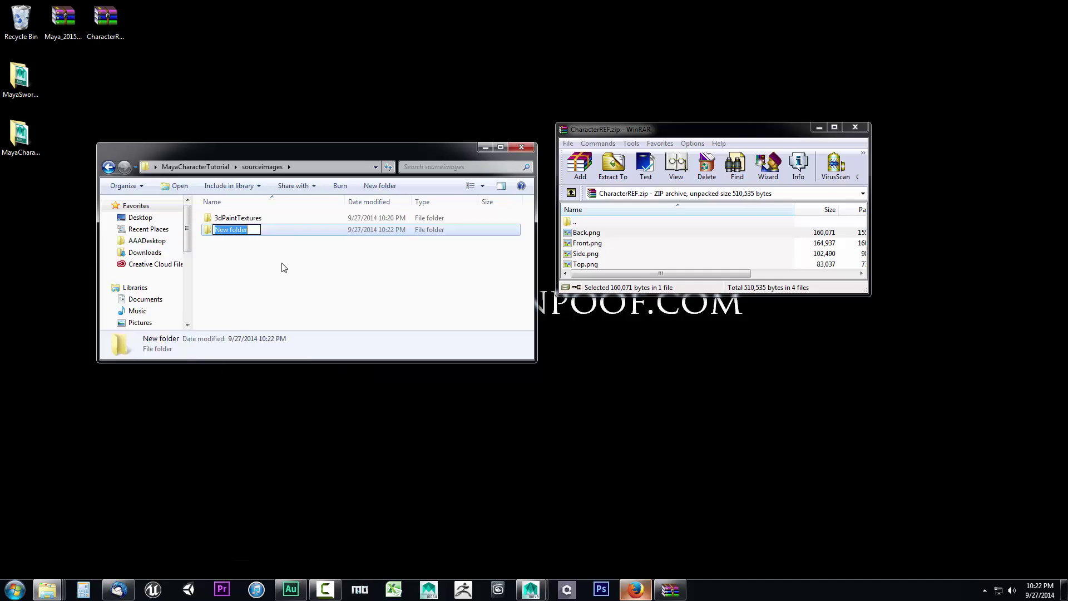
text(Reference)
key(Return)
key(Return)
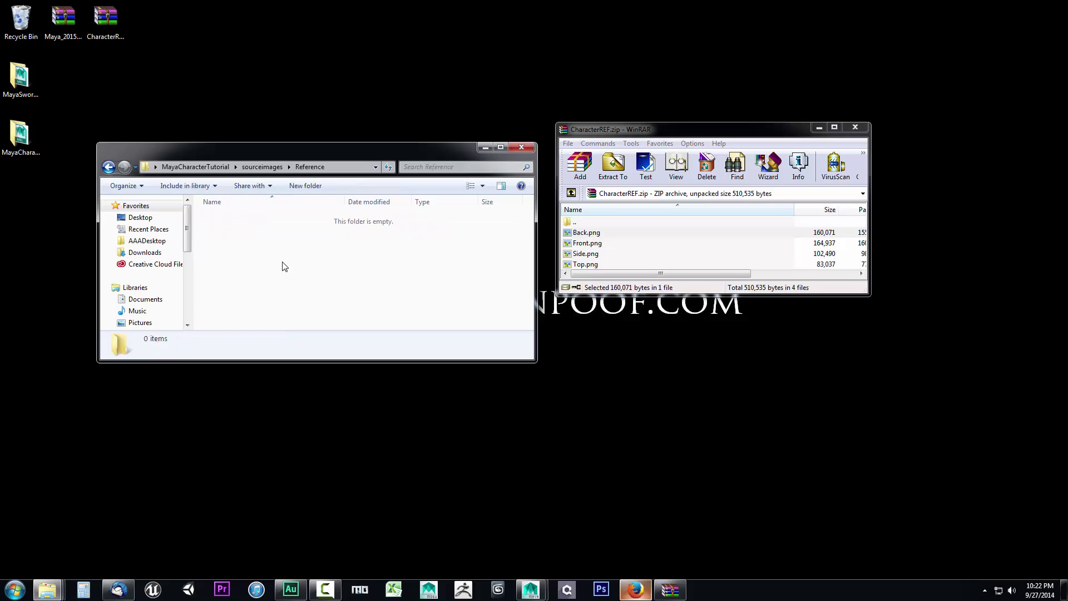
Extract all four PNGs from the archive into Reference, then close WinRAR and Explorer.
click(597, 235)
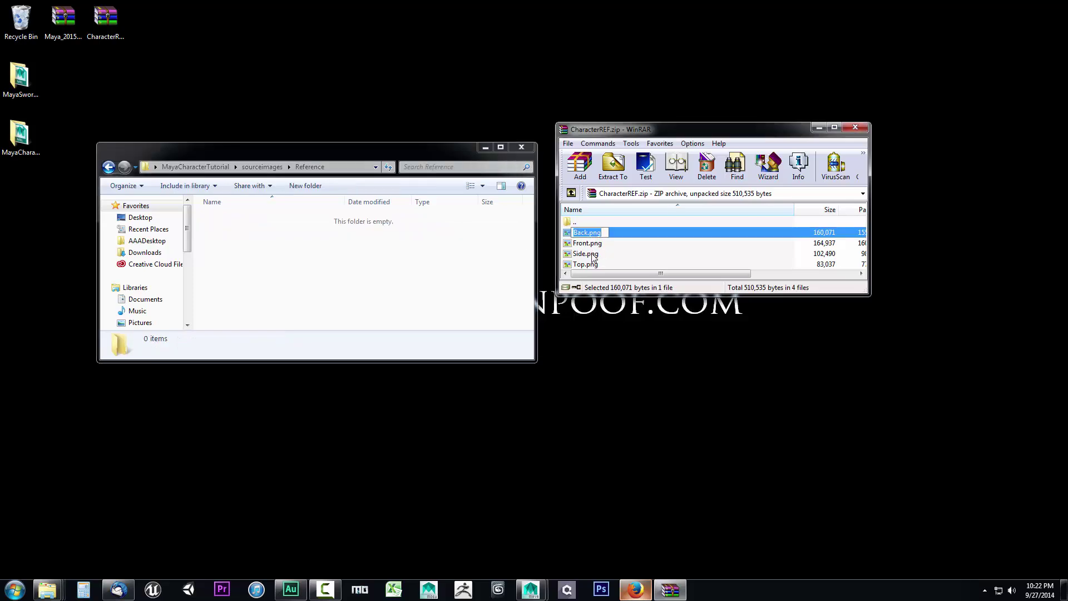
key(ctrl+a)
drag(597, 247, 311, 281)
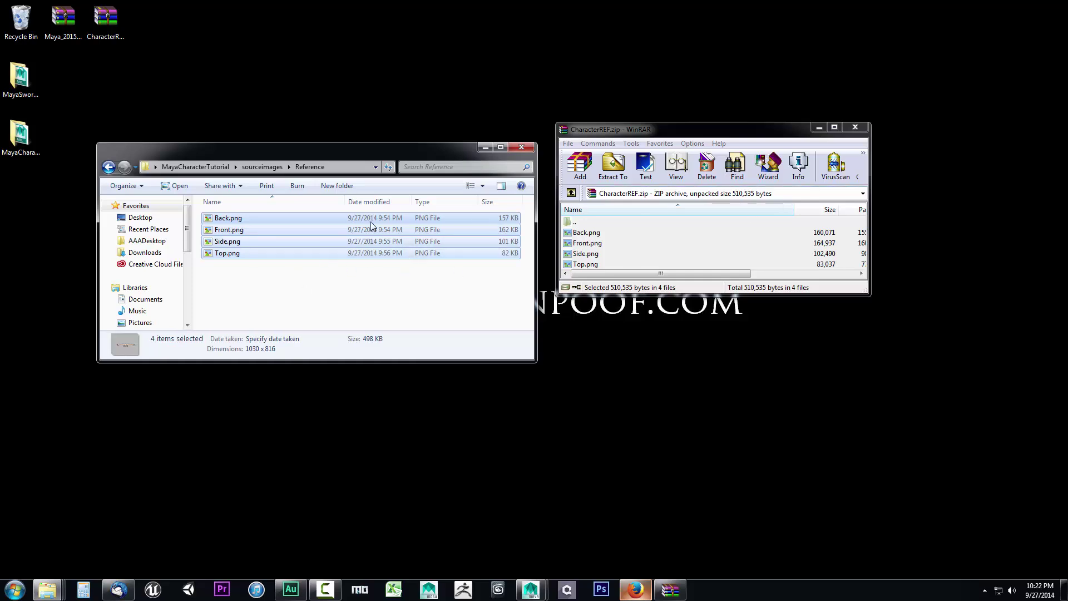
click(855, 127)
click(522, 147)
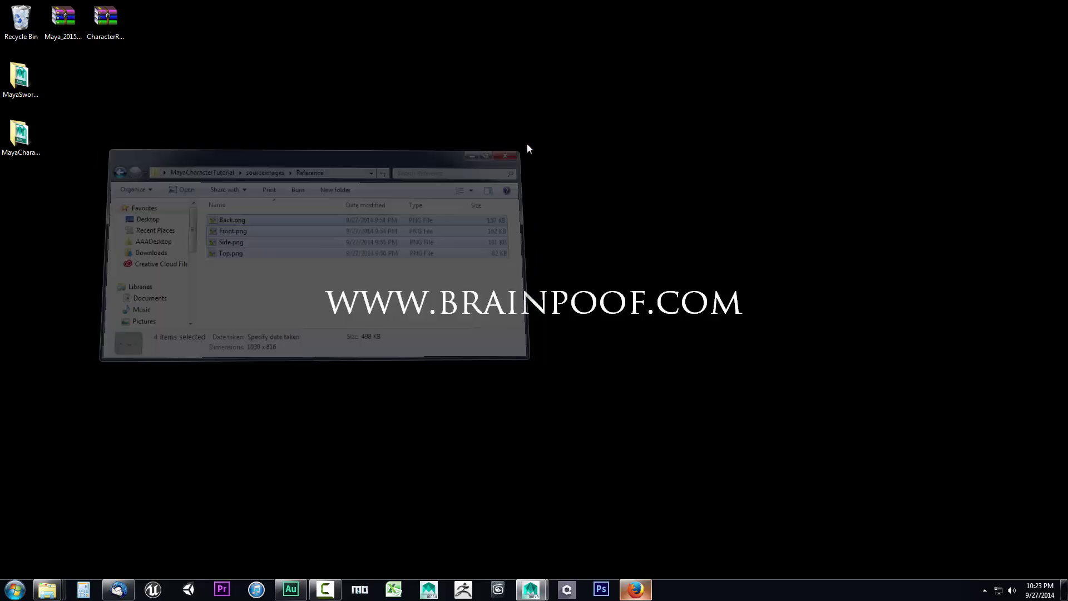
Bring Maya forward and switch to the four-view layout with top, perspective, front and side panels.
mouse_move(537, 589)
click(580, 533)
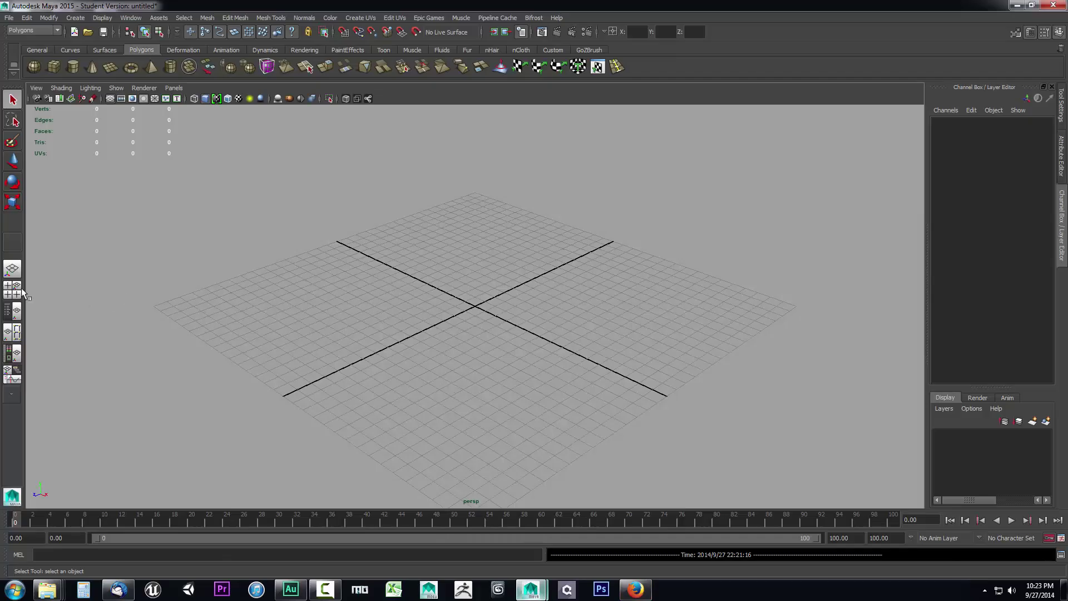
alt+right_drag(498, 342, 505, 365)
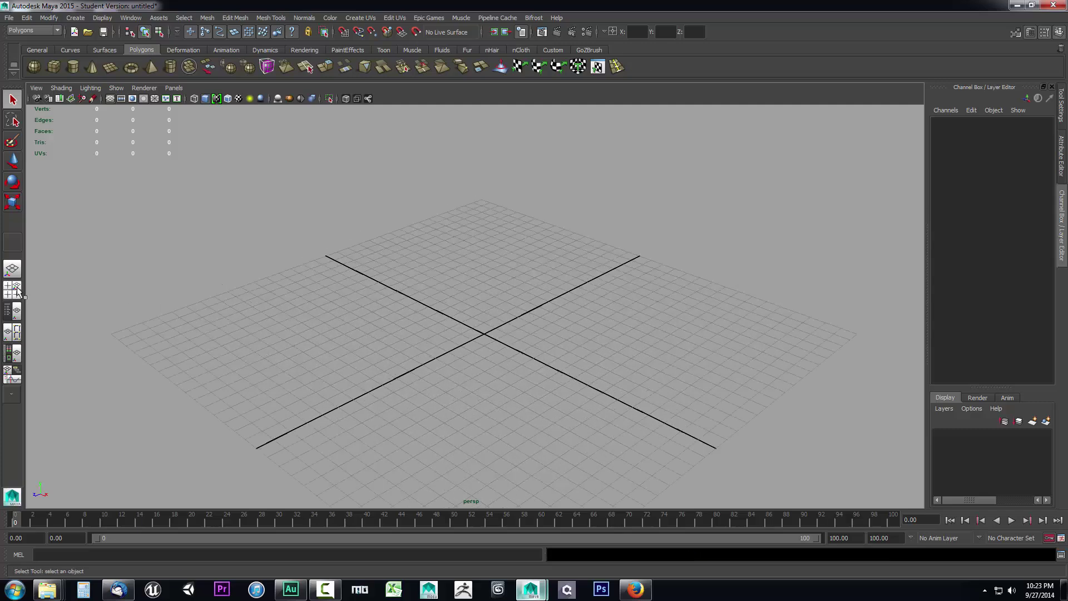
click(17, 290)
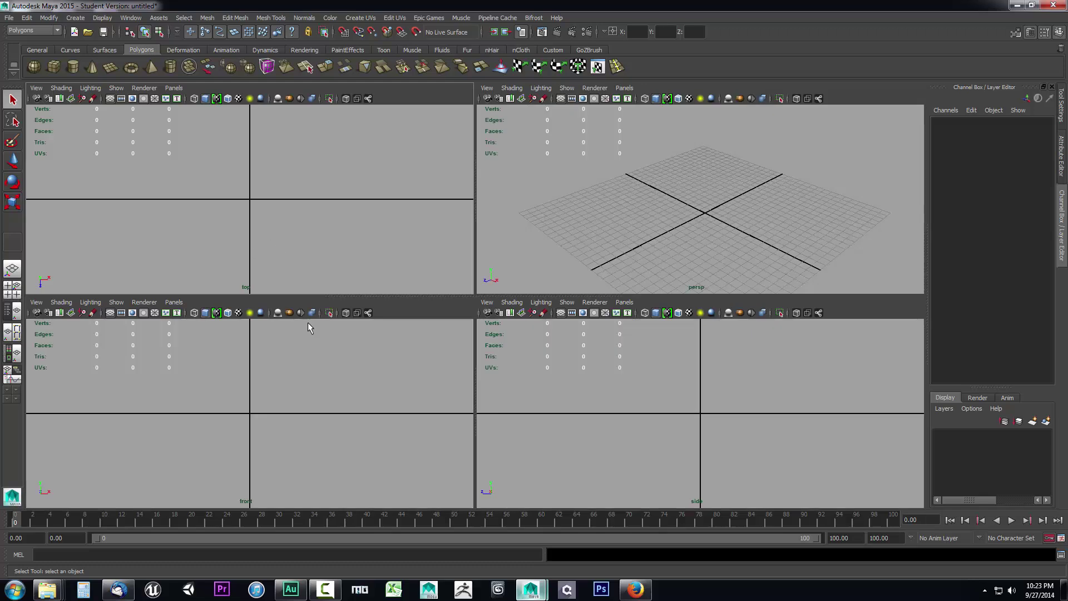
scroll(279, 394, up, 2)
alt+middle_drag(279, 394, 284, 420)
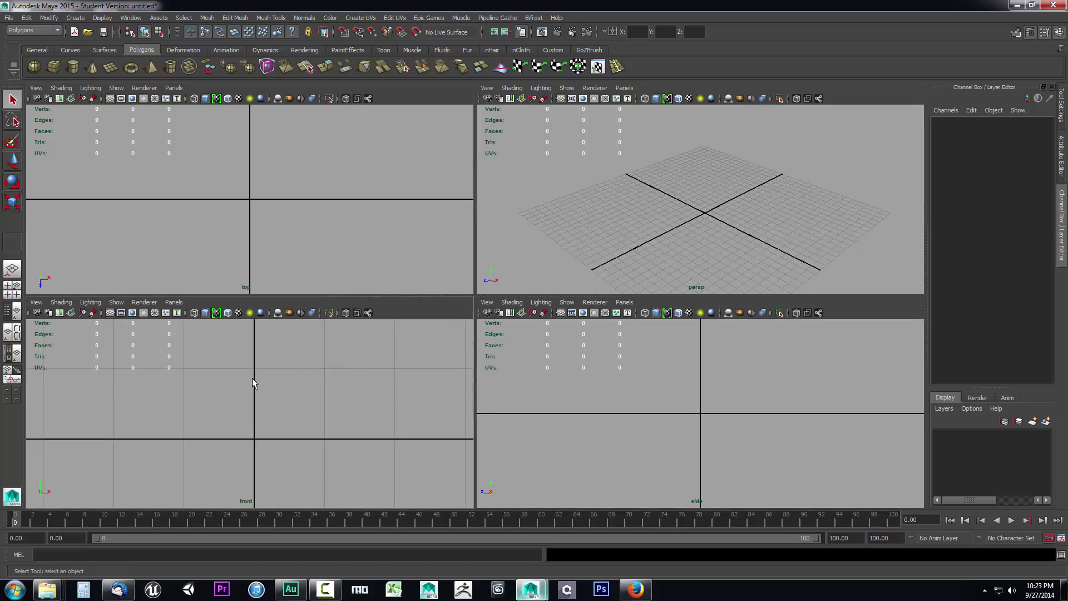
Import sourceimages/Reference/Front.png as the front view's image plane.
click(37, 303)
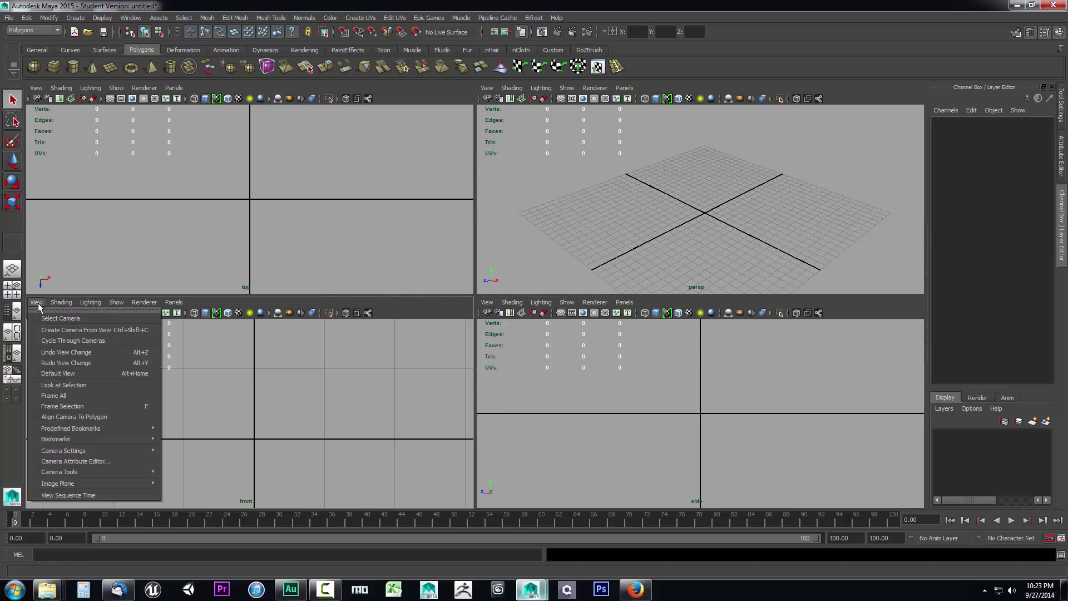
mouse_move(60, 474)
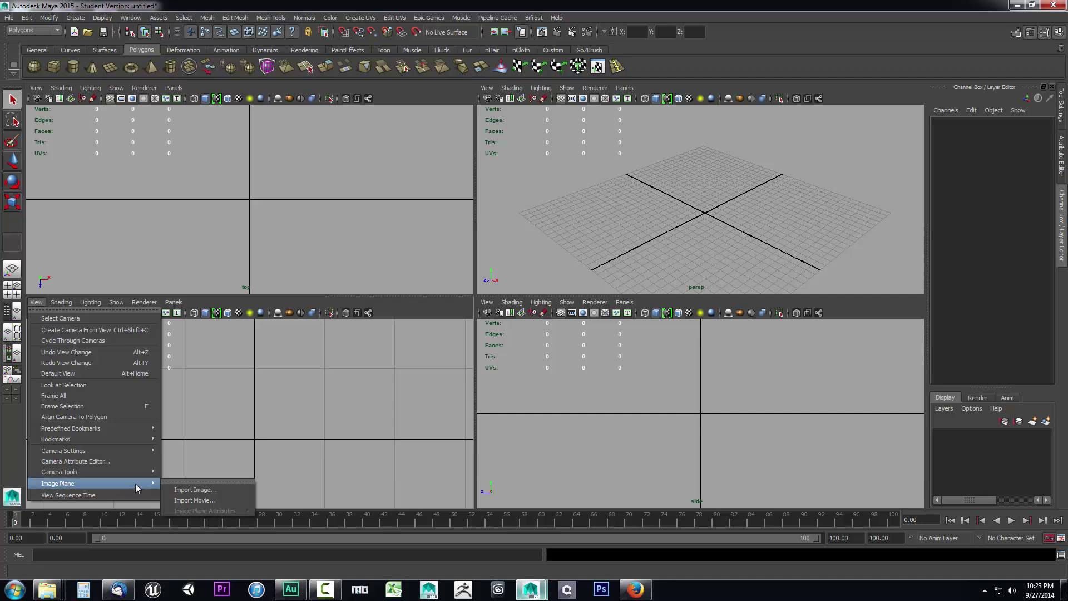
click(196, 491)
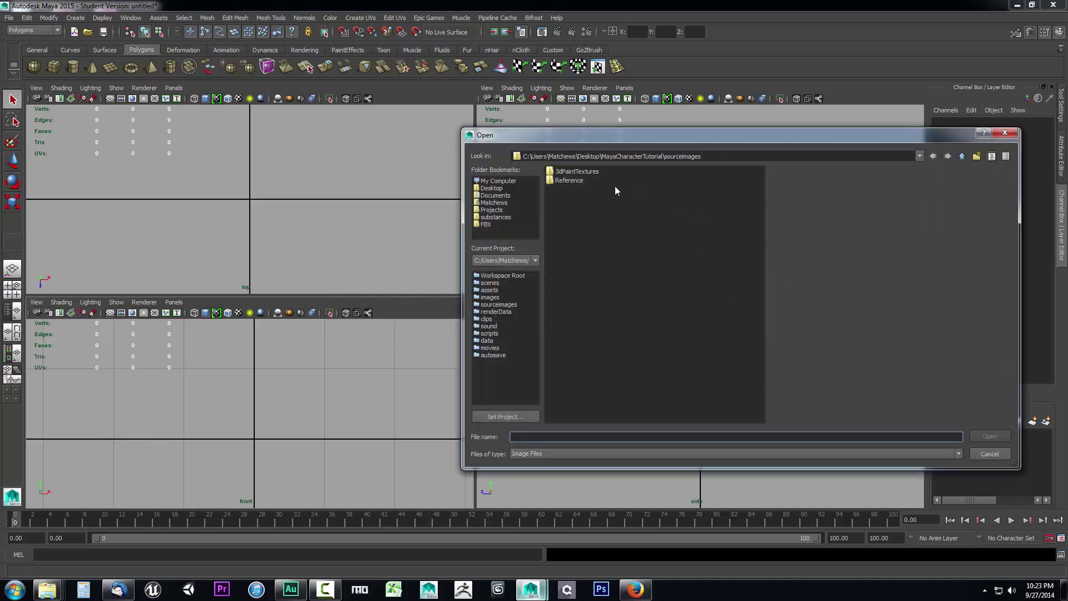
click(491, 305)
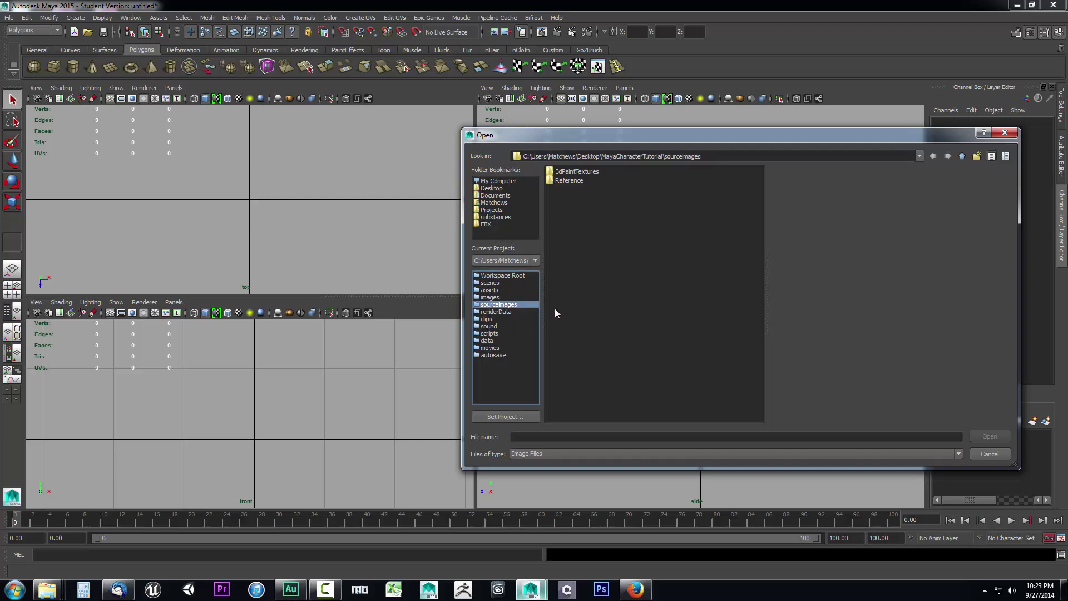
double_click(571, 180)
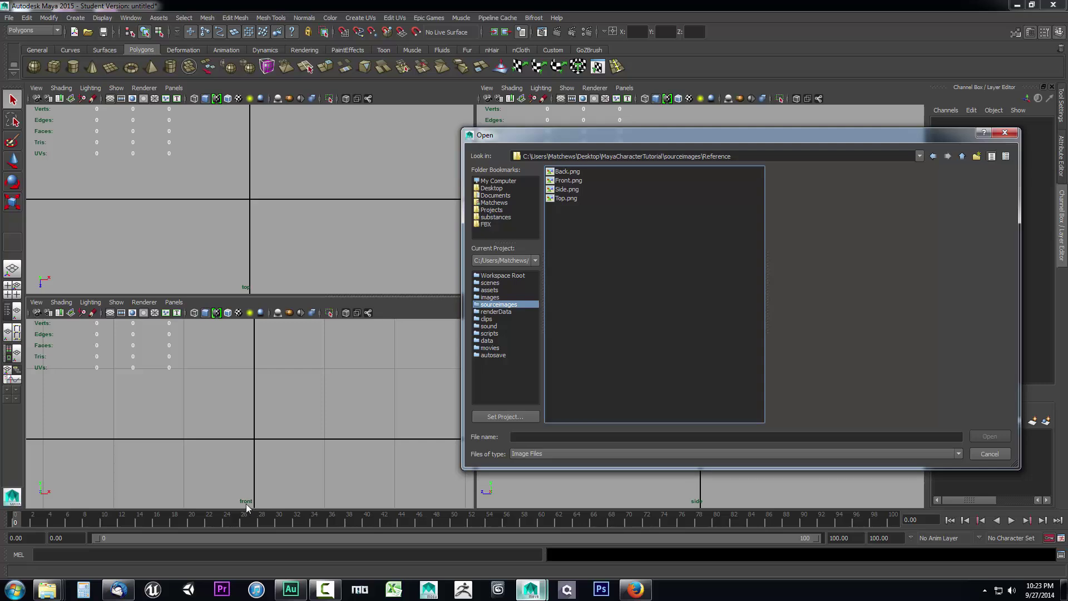
click(568, 181)
click(990, 436)
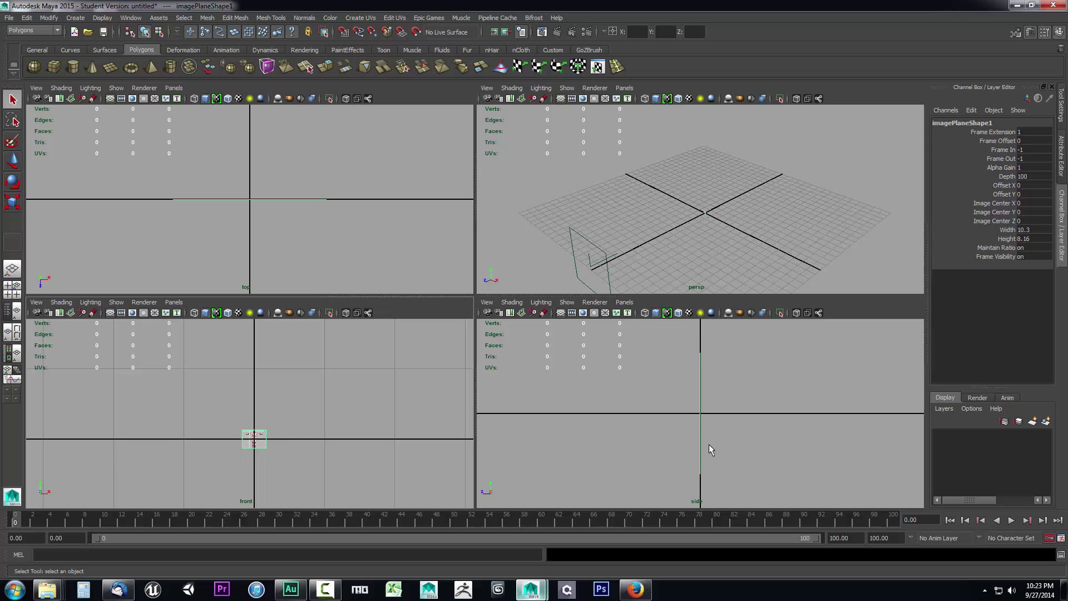
click(630, 426)
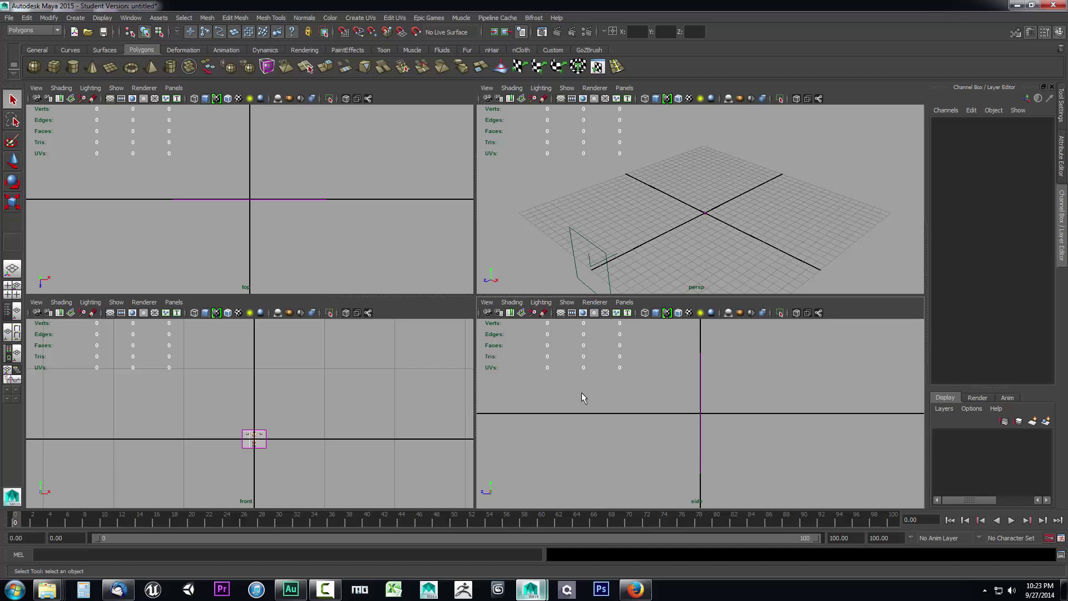
Import Reference/Side.png as the side view's image plane.
click(487, 302)
mouse_move(532, 482)
click(636, 487)
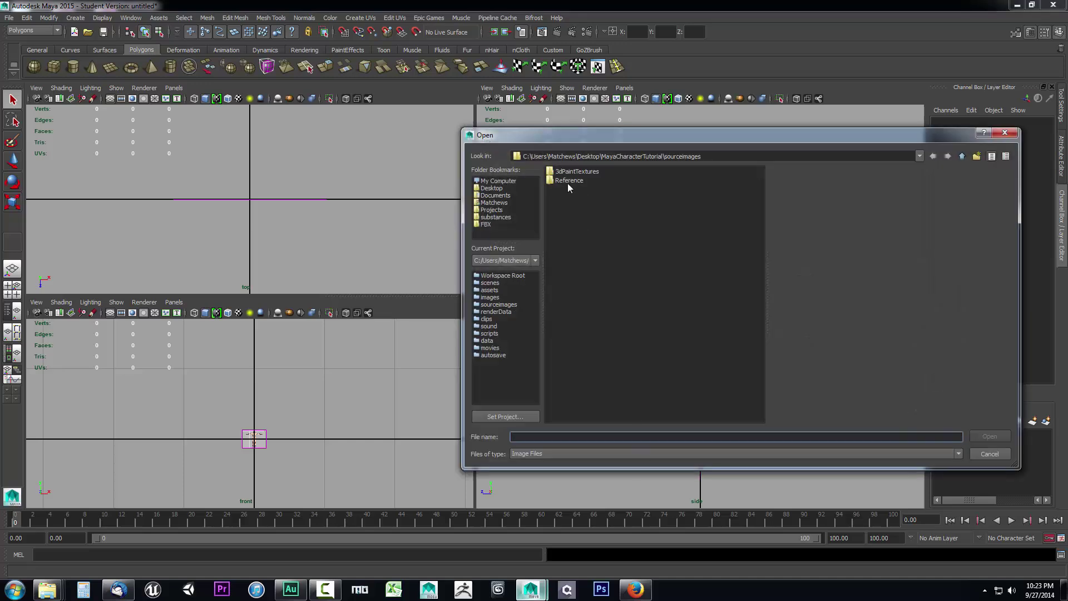
double_click(565, 180)
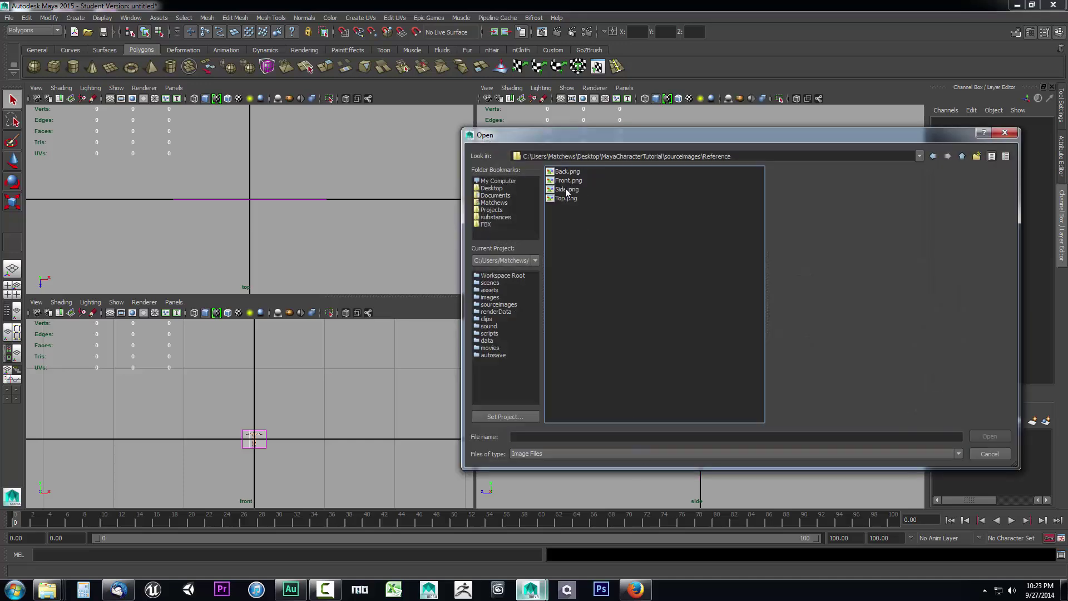
click(566, 190)
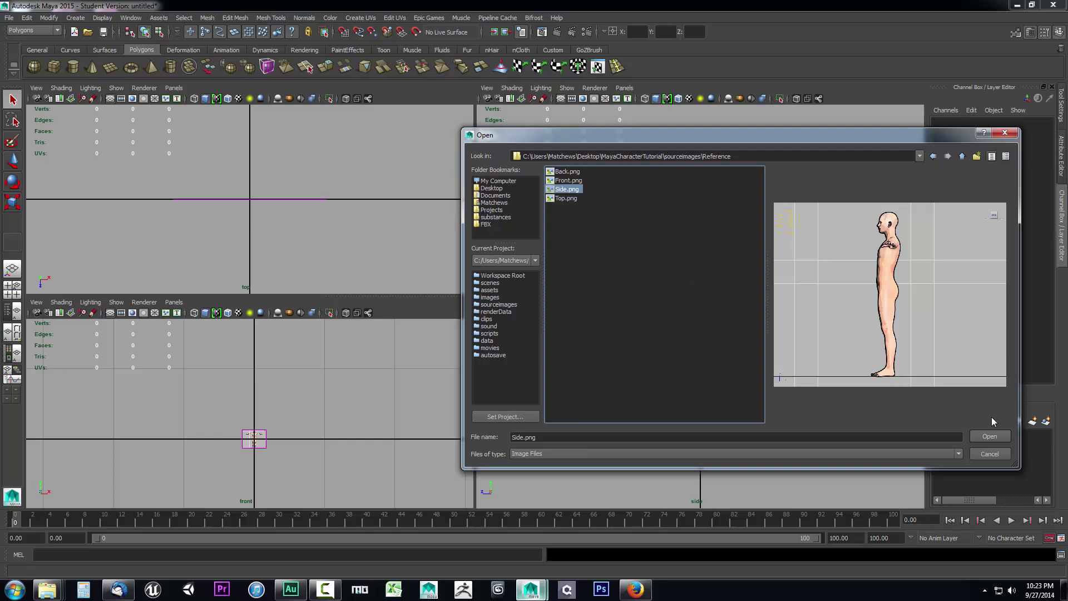
click(990, 436)
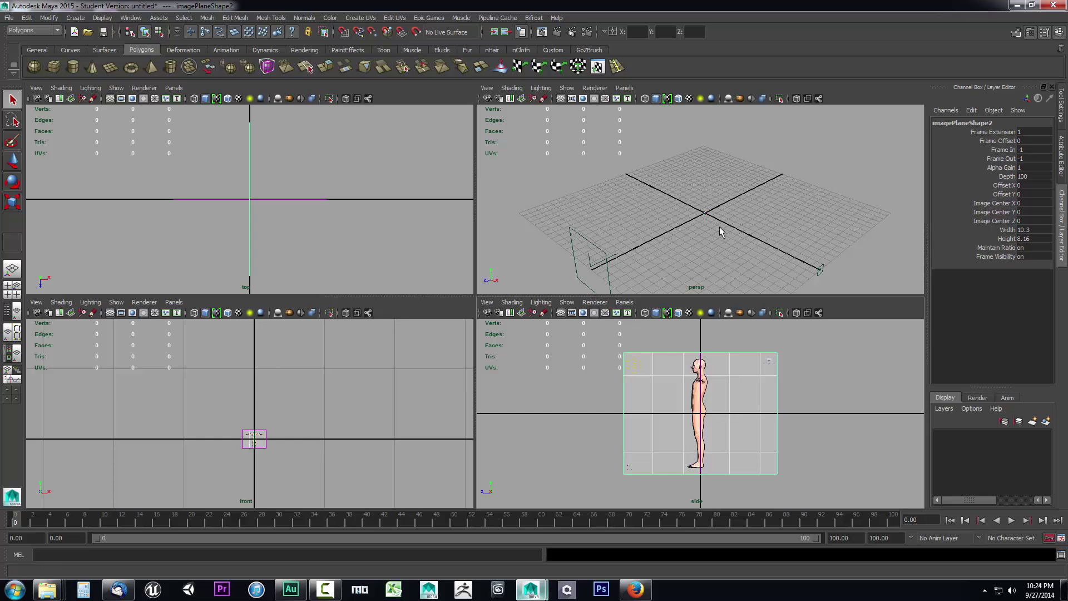
Maximize the perspective view and turn on interactive creation for primitives.
key(space)
key(f)
alt+middle_drag(563, 312, 509, 354)
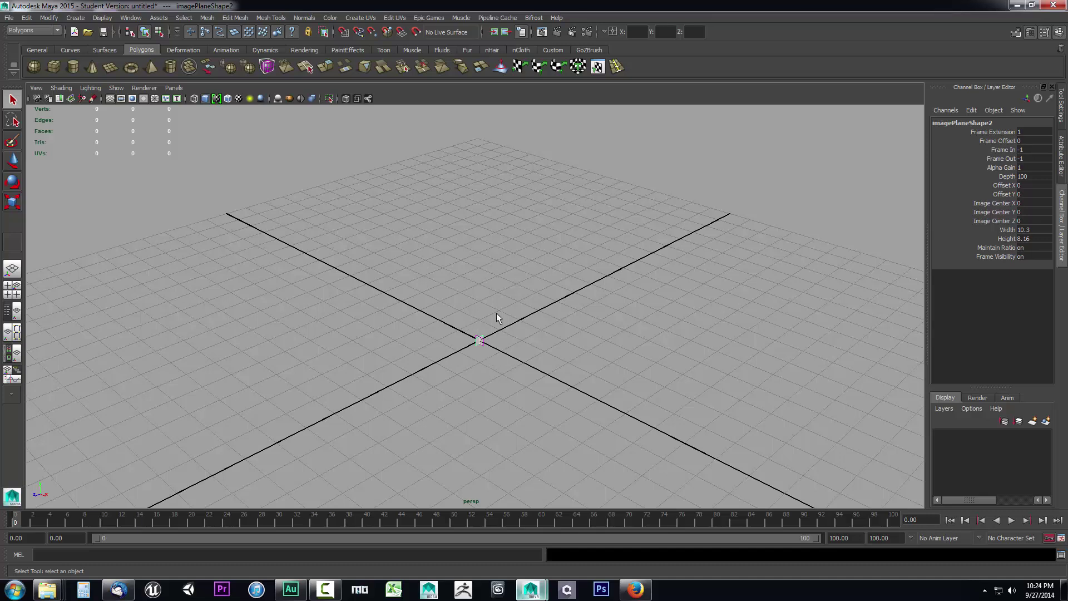
scroll(484, 370, up, 2)
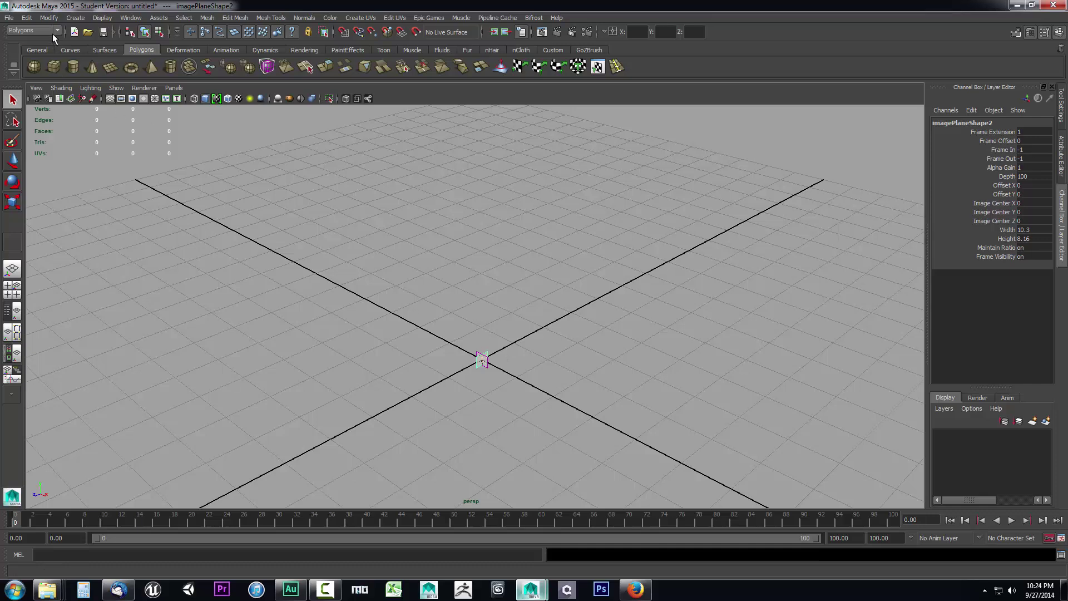
click(76, 18)
mouse_move(93, 44)
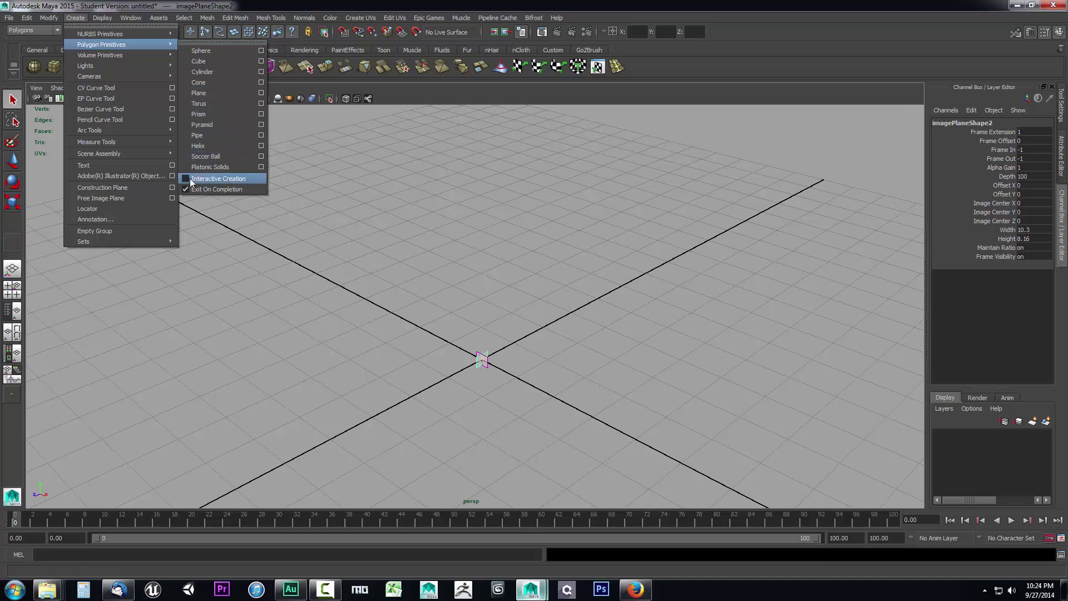
click(207, 179)
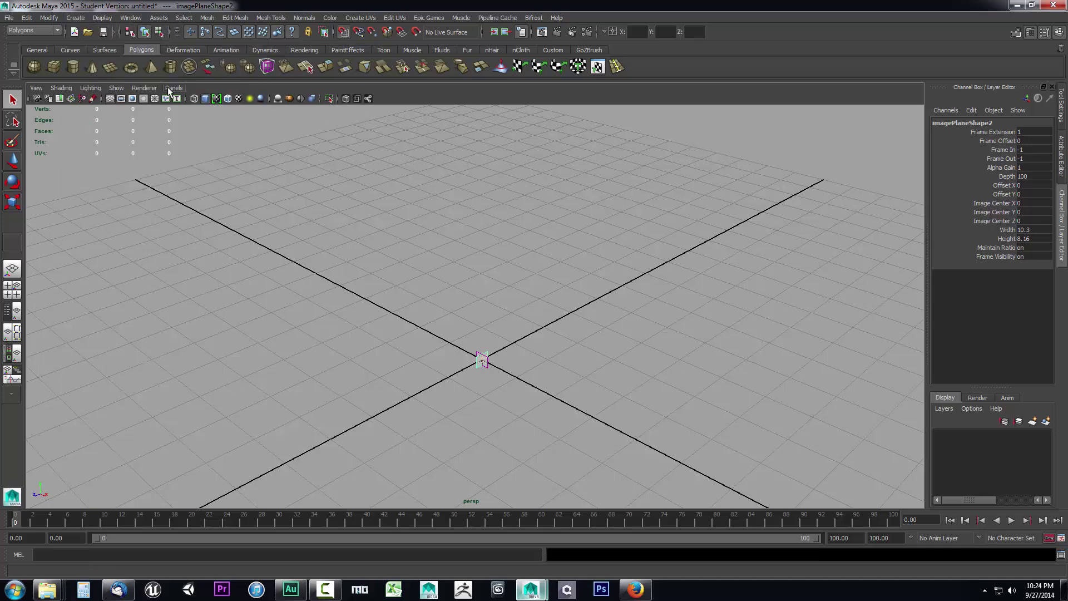
Draw a tall polygon cube at the grid centre and return to Object Mode.
click(56, 66)
drag(482, 328, 490, 379)
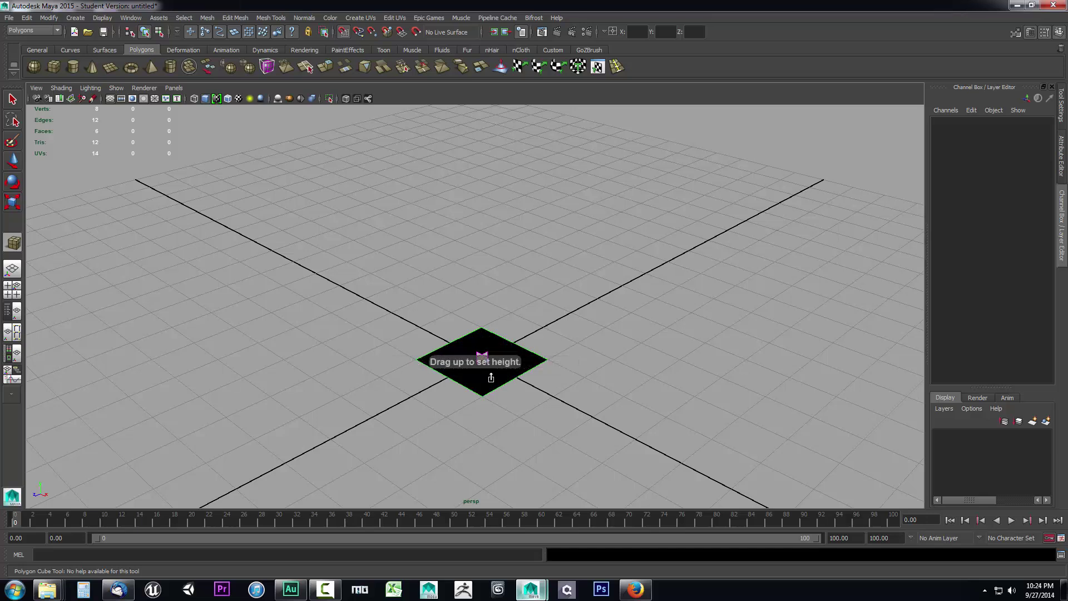
drag(483, 334, 493, 84)
scroll(558, 311, down, 5)
alt+drag(559, 312, 575, 367)
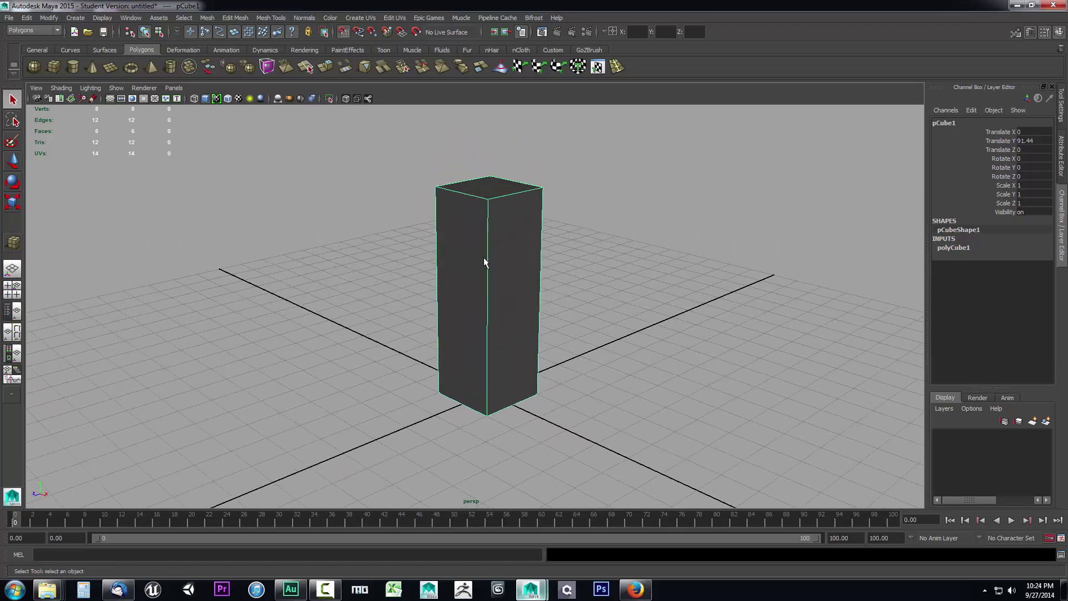
right_drag(468, 265, 509, 248)
Put pCube1 on a new display layer renamed CharREF and set it to templated.
click(1046, 421)
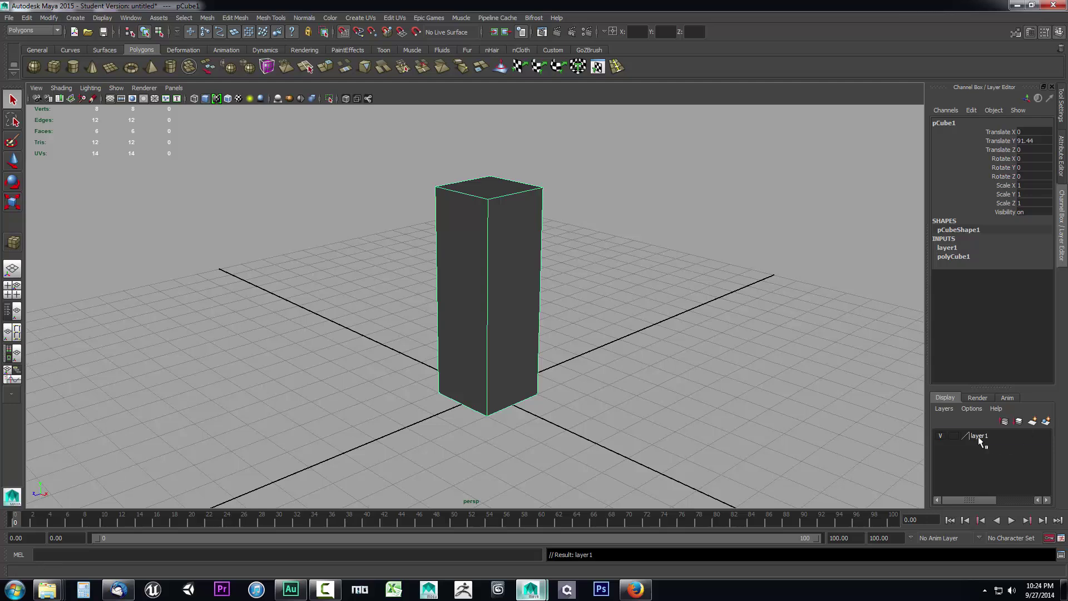
double_click(979, 436)
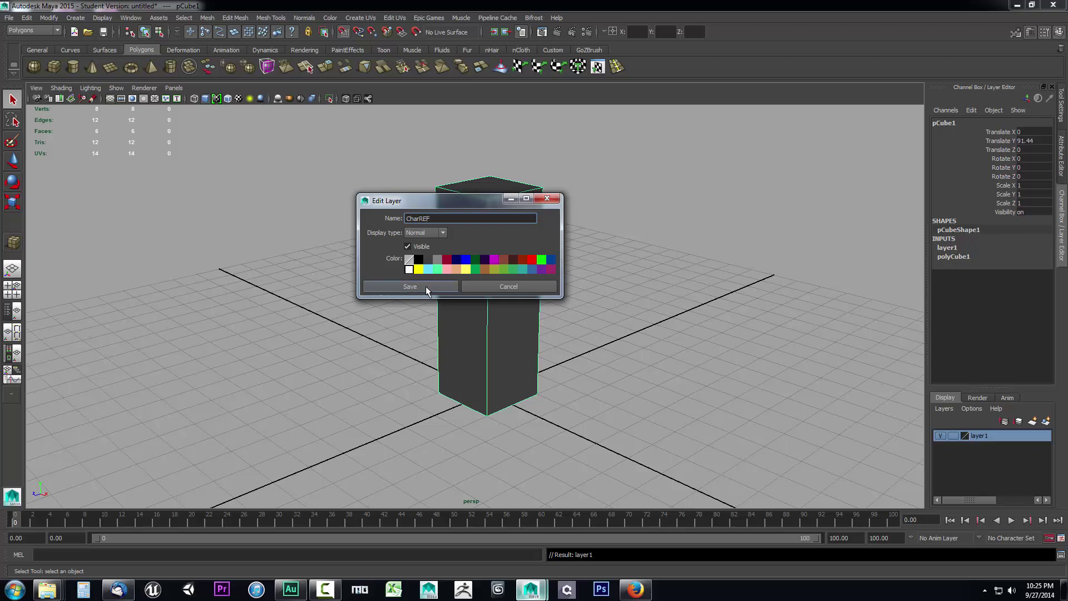
click(410, 286)
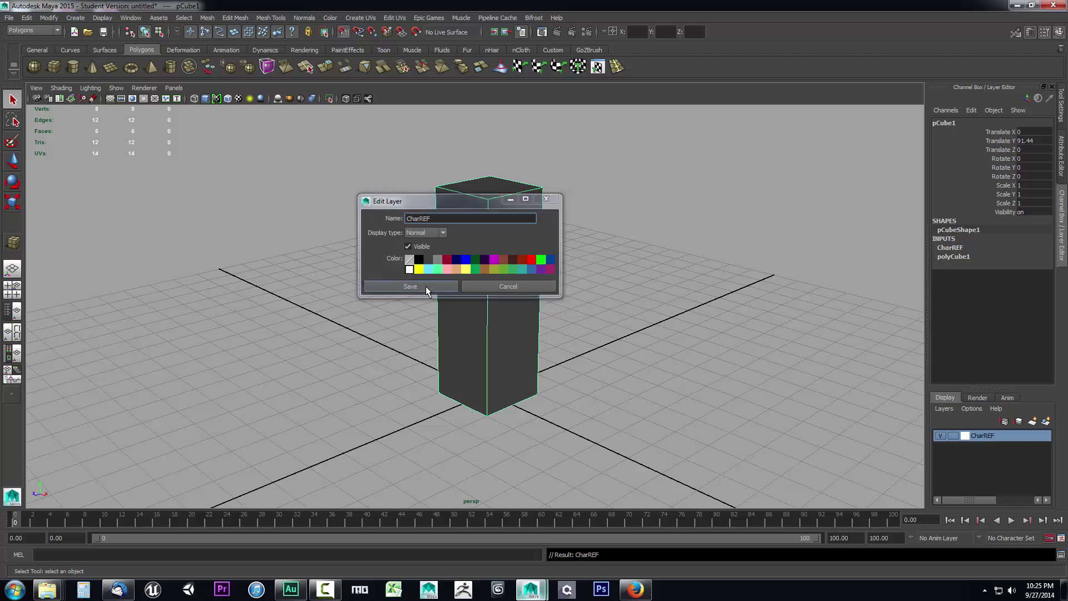
click(953, 436)
alt+drag(523, 239, 538, 242)
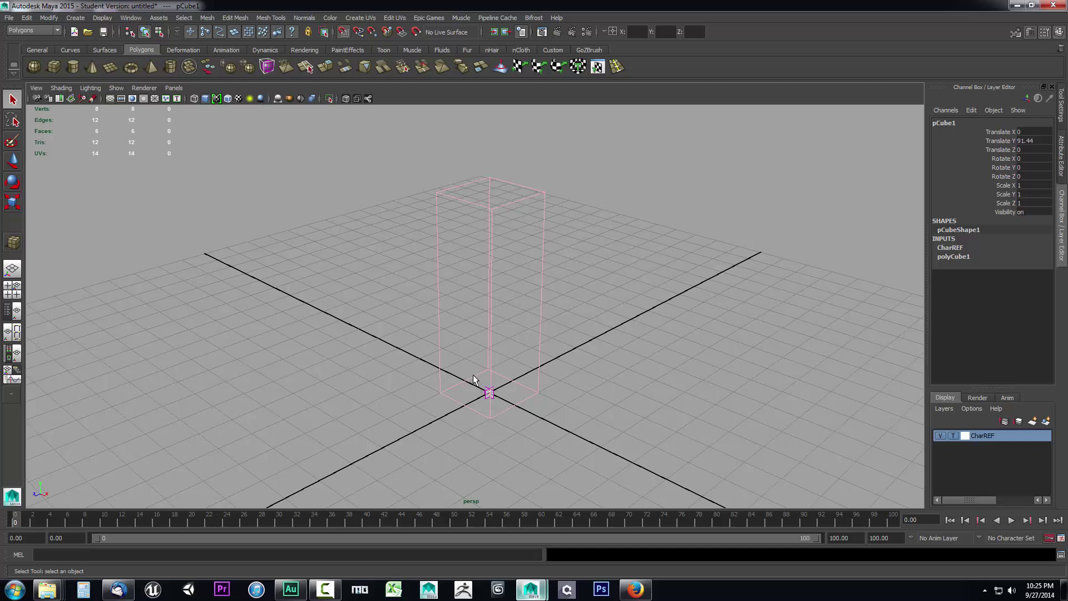
Scale both image planes up to about 23.4 and raise them above the grid.
click(519, 414)
drag(448, 356, 546, 454)
key(r)
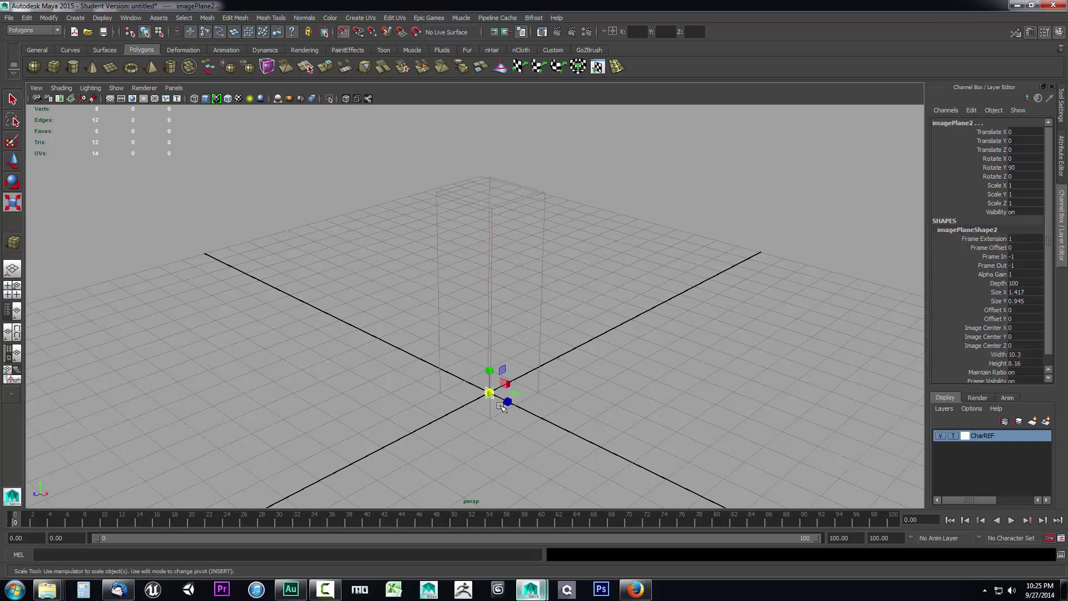
drag(489, 393, 578, 427)
key(w)
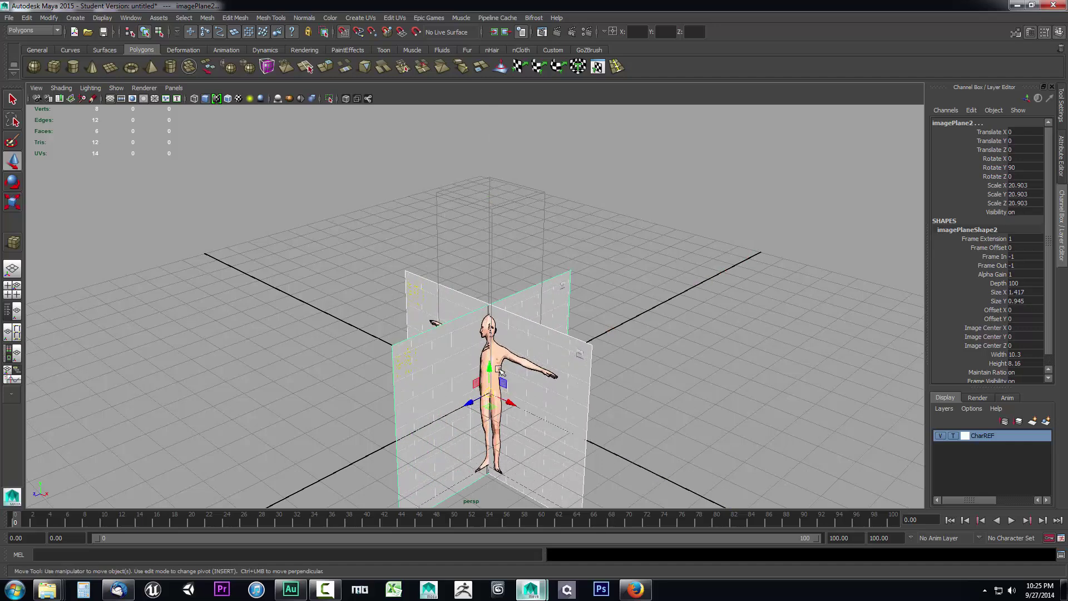
drag(490, 368, 487, 330)
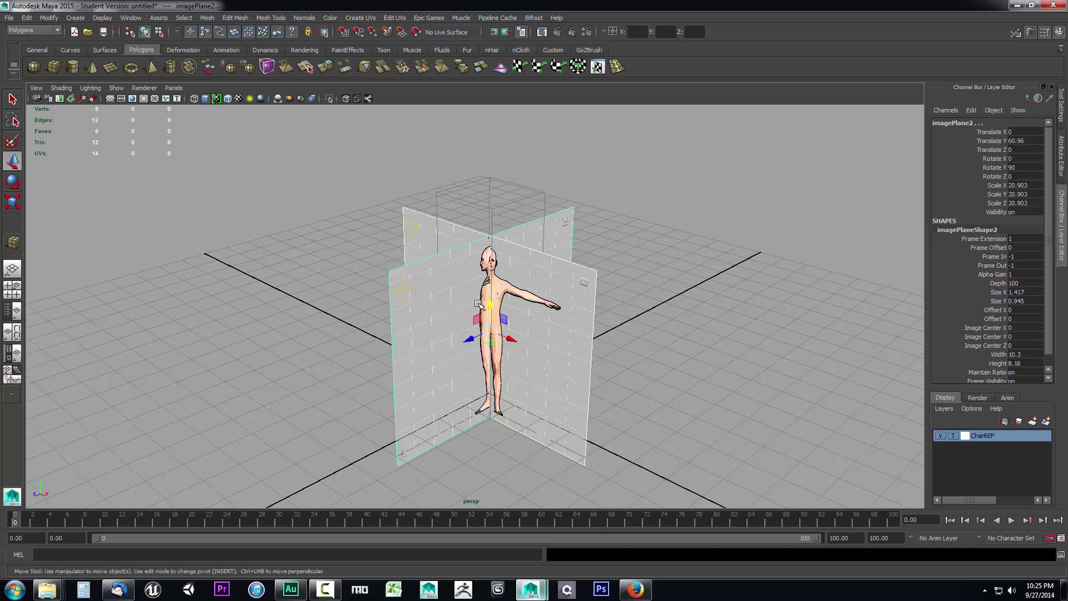
drag(492, 307, 489, 280)
key(r)
key(w)
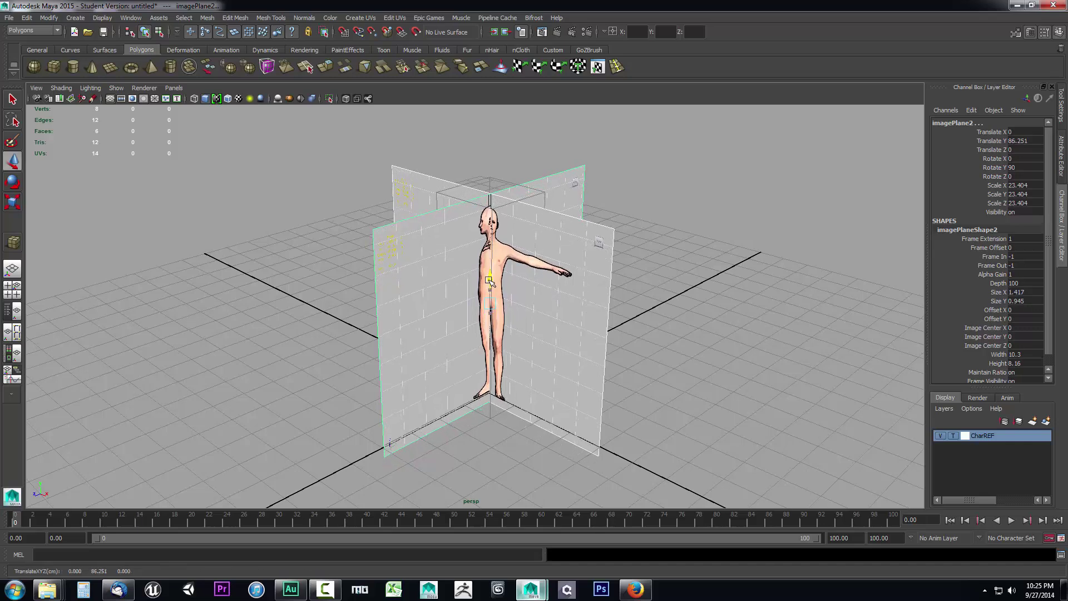
Lower the side image plane slightly to Translate Y 84.799 so the feet meet the grid.
scroll(517, 389, up, 6)
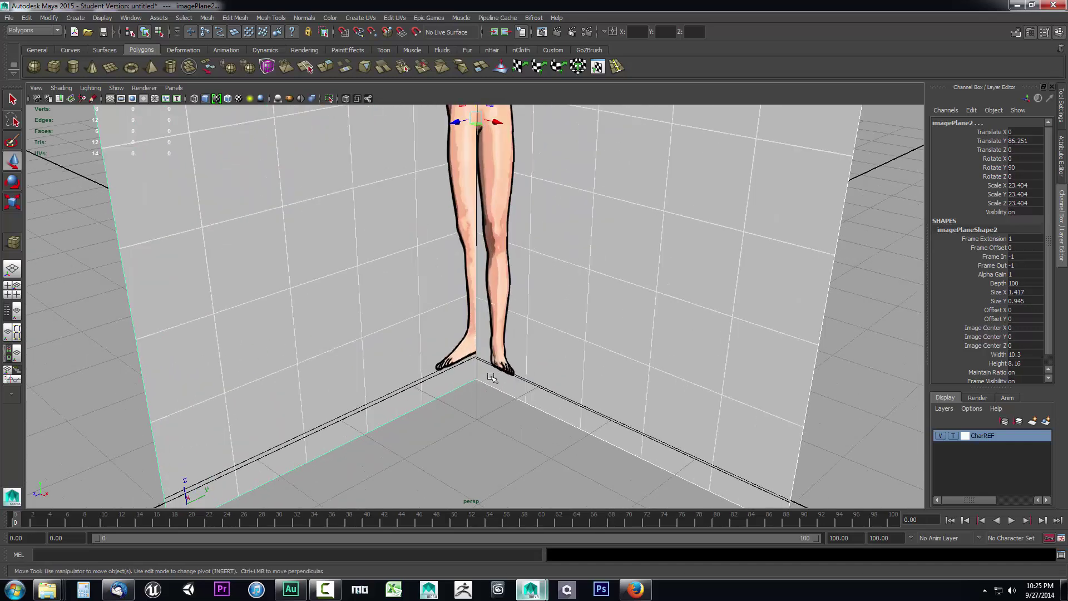
scroll(453, 351, up, 5)
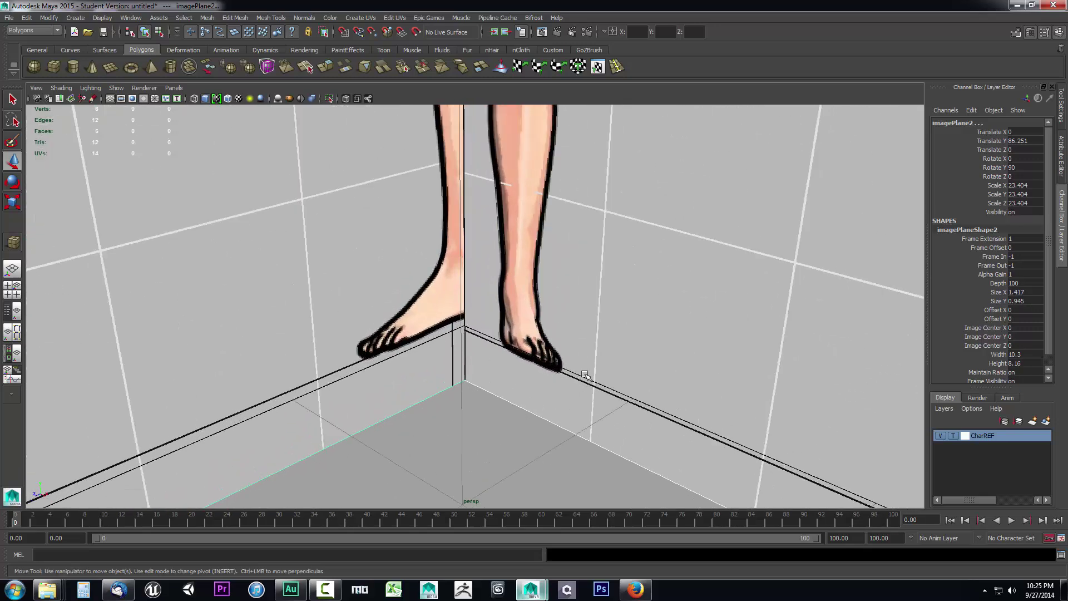
scroll(504, 285, down, 5)
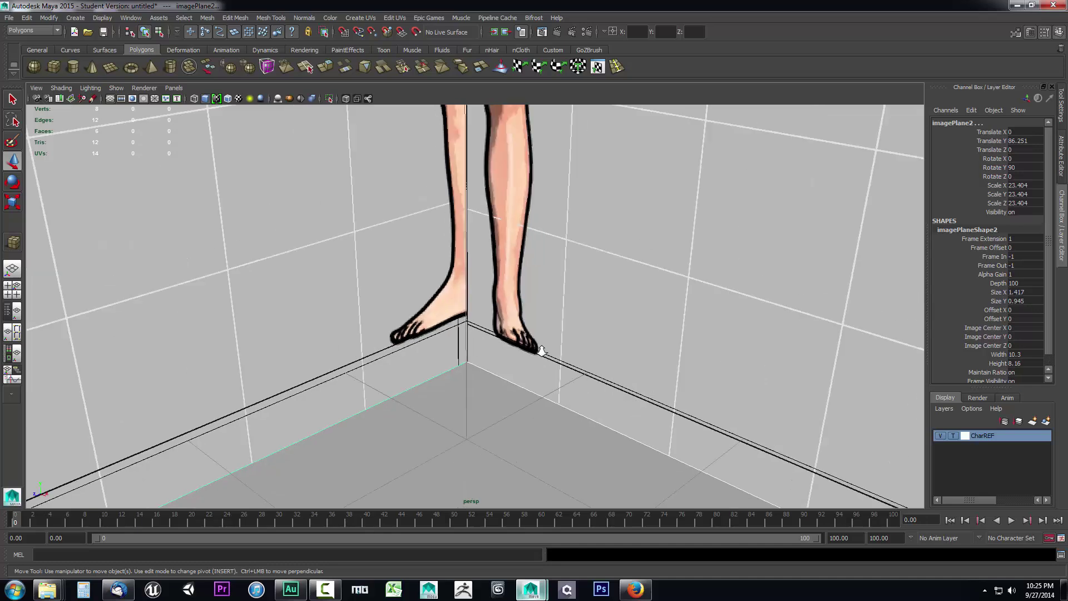
click(415, 366)
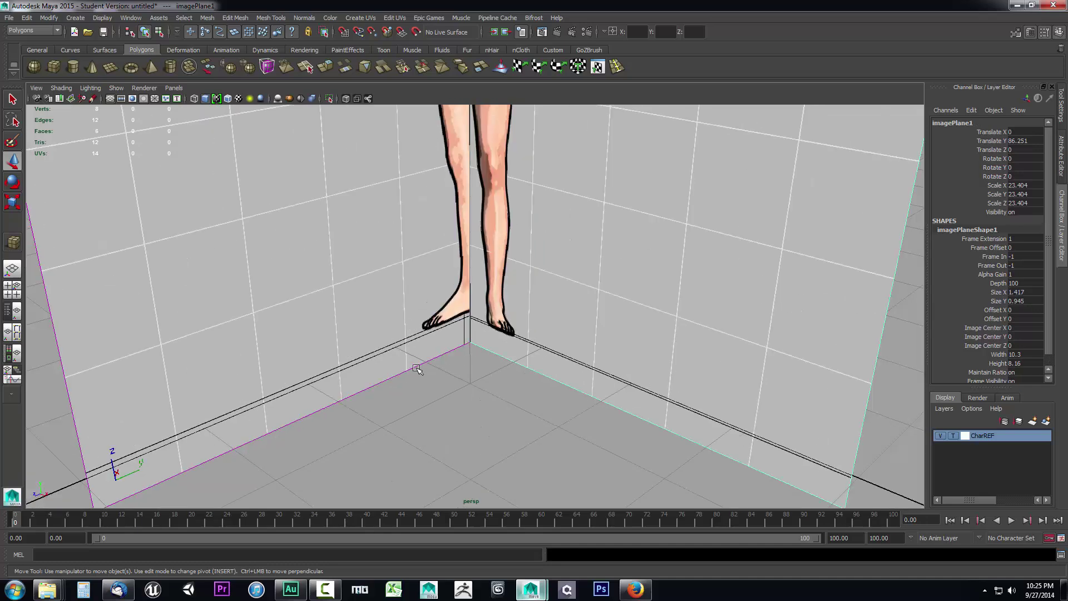
scroll(417, 368, down, 5)
click(425, 364)
scroll(425, 364, up, 3)
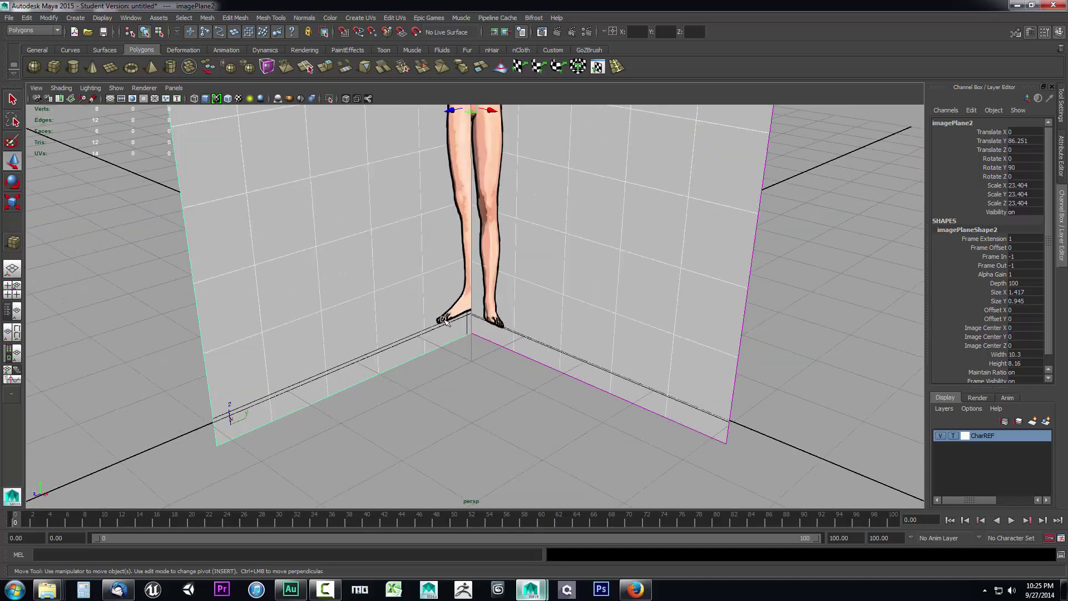
scroll(445, 328, up, 4)
drag(476, 118, 475, 119)
scroll(501, 223, down, 6)
alt+drag(517, 298, 569, 332)
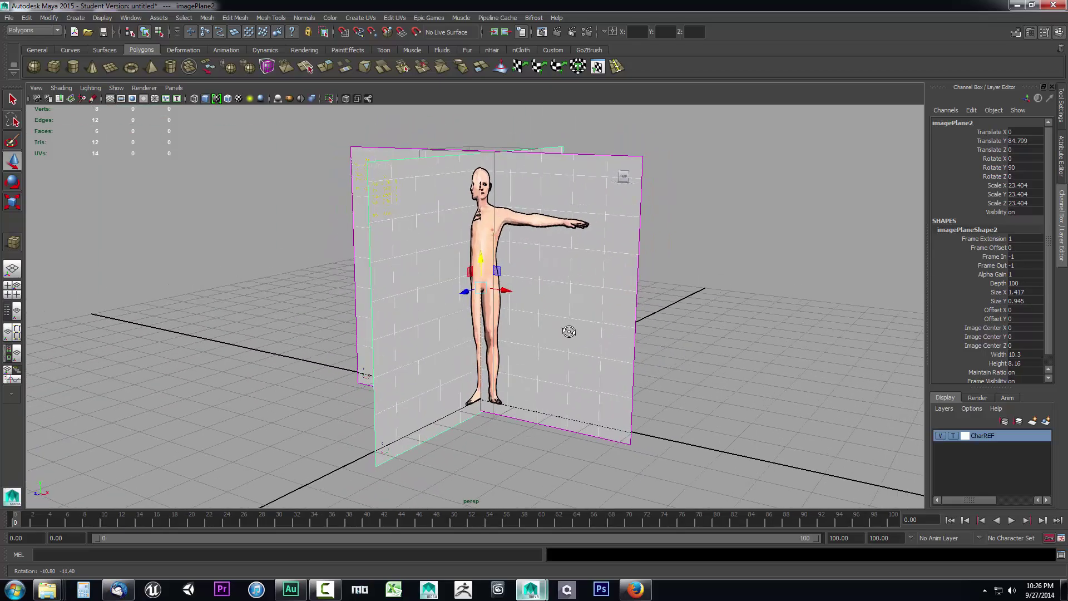
Raise the front image plane to Translate Y 86.902 to match the side image.
click(575, 187)
key(f)
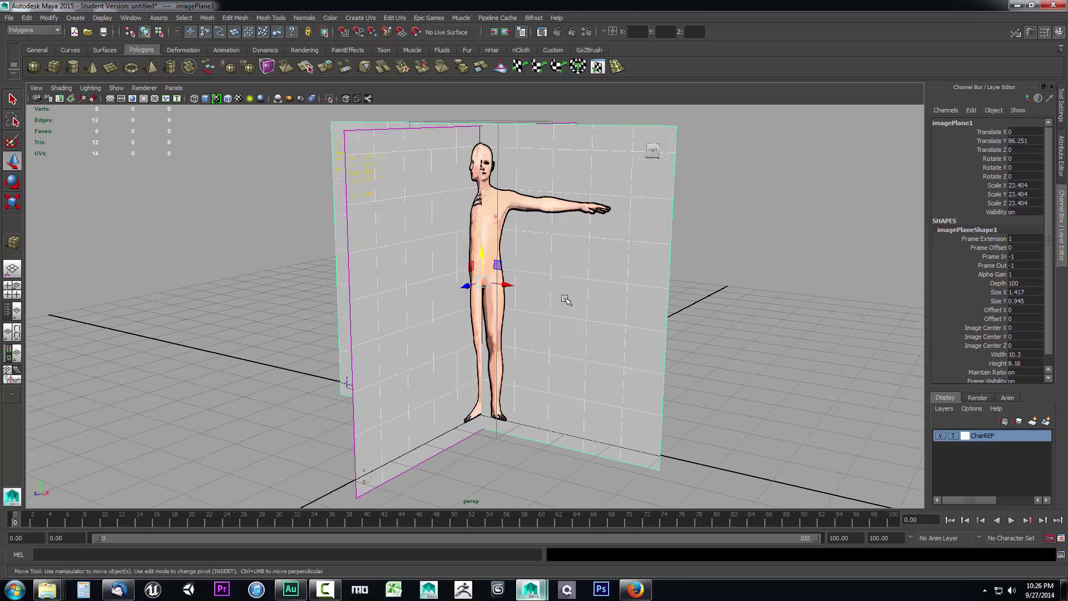
scroll(565, 300, up, 3)
scroll(529, 300, up, 3)
alt+middle_drag(512, 231, 537, 312)
drag(482, 331, 476, 329)
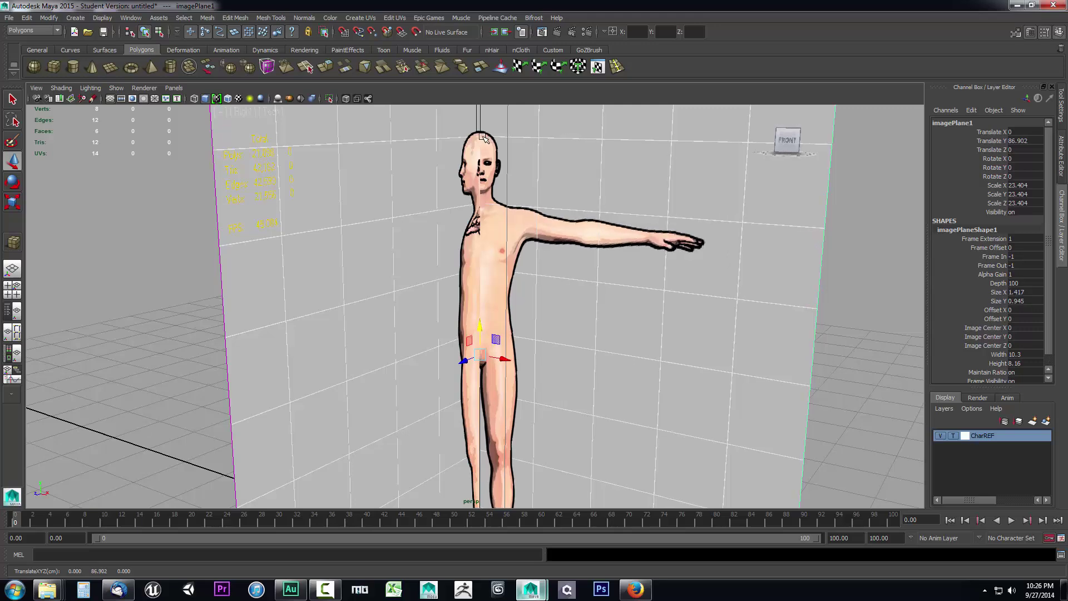
Orbit around both planes to check the feet alignment, then return to four views.
mouse_move(595, 259)
alt+mouse_down()
mouse_move(579, 270)
mouse_move(589, 273)
alt+mouse_up()
alt+right_drag(589, 273, 560, 275)
alt+drag(564, 282, 485, 275)
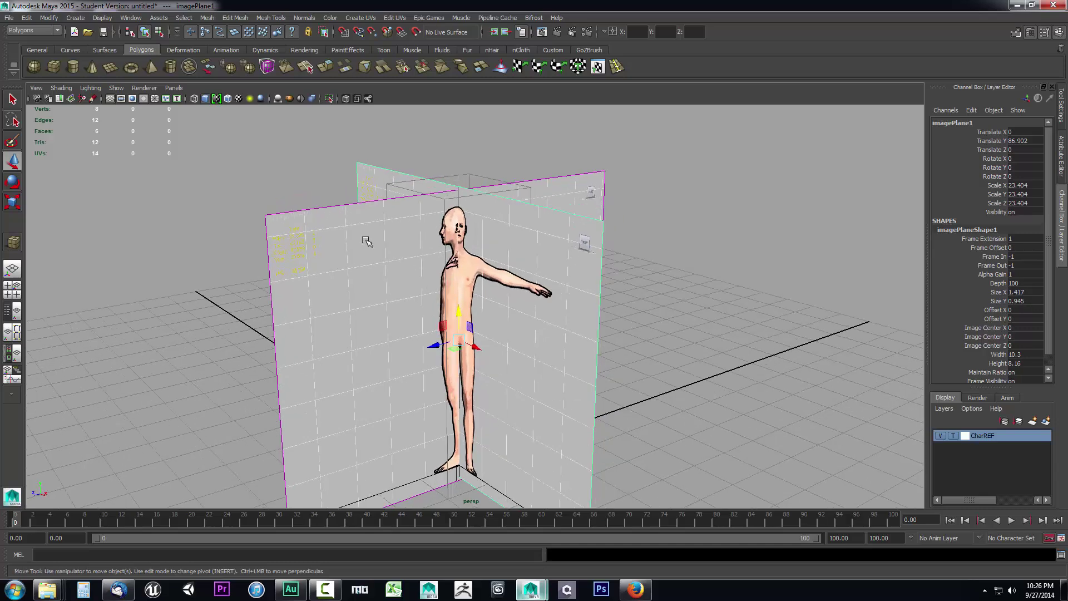
click(326, 259)
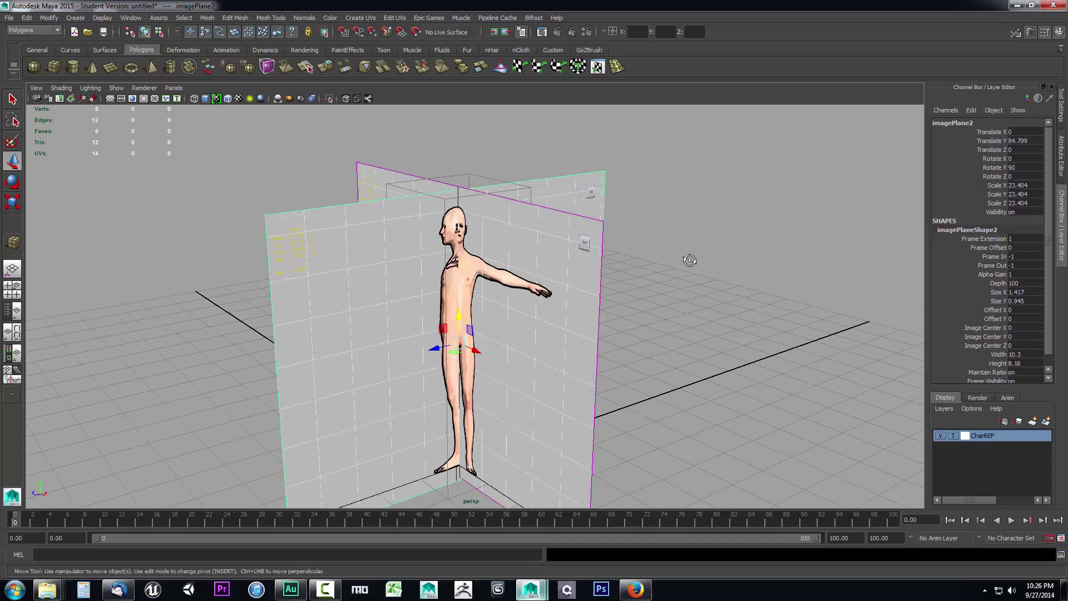
alt+drag(679, 262, 646, 261)
click(619, 300)
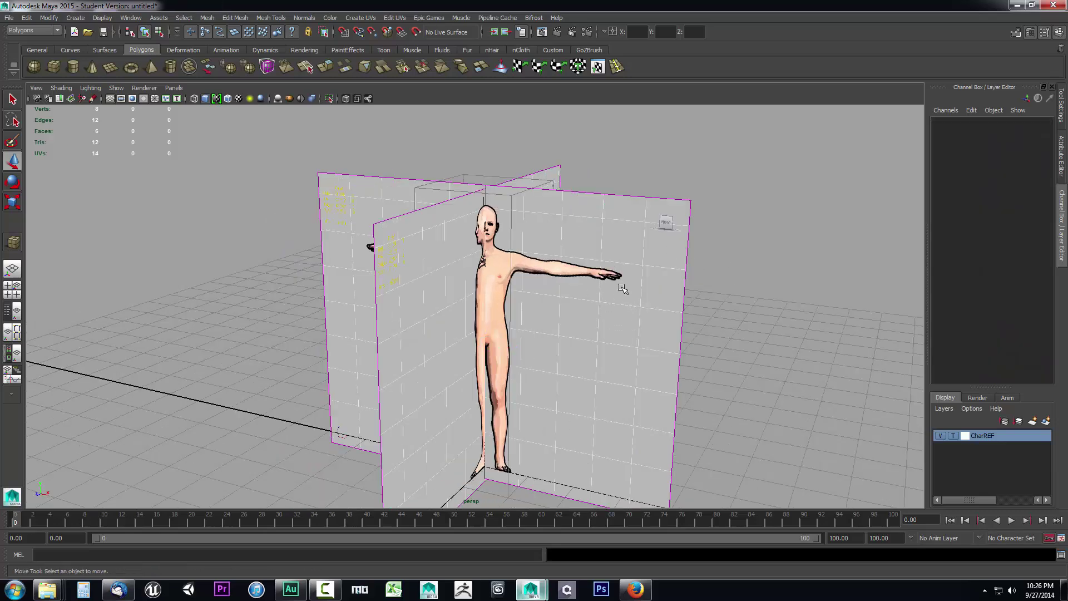
click(670, 259)
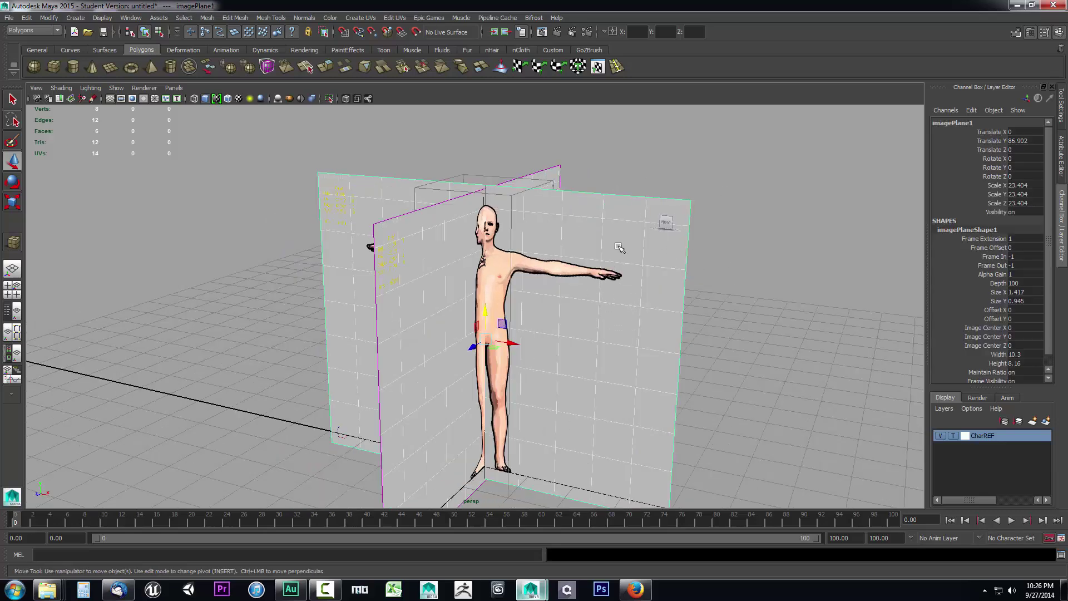
alt+drag(632, 300, 611, 301)
scroll(416, 352, down, 5)
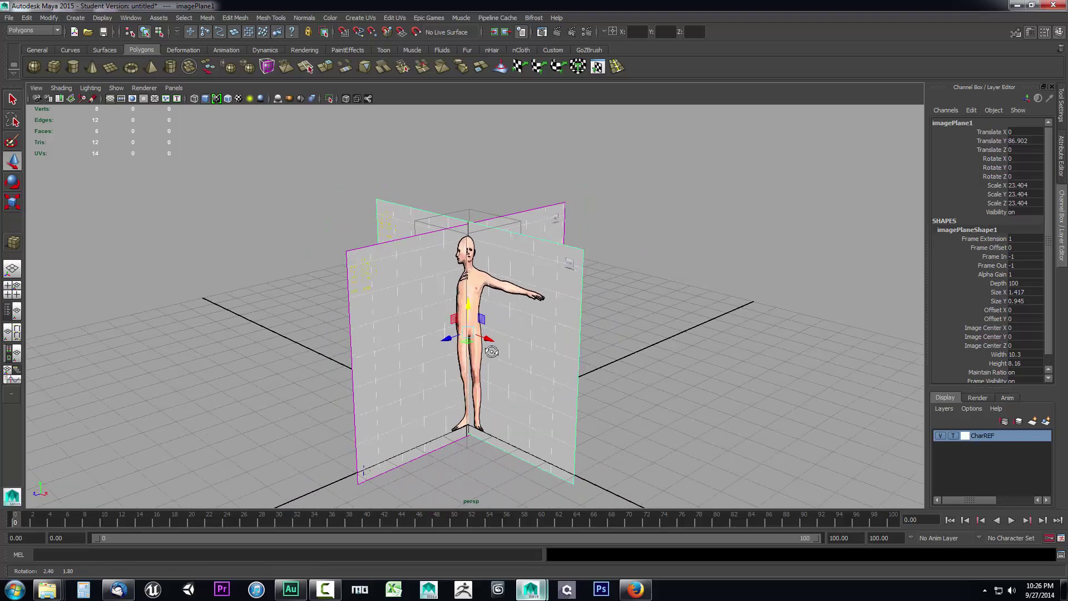
mouse_move(507, 370)
alt+mouse_down()
mouse_move(541, 401)
mouse_move(508, 362)
alt+mouse_up()
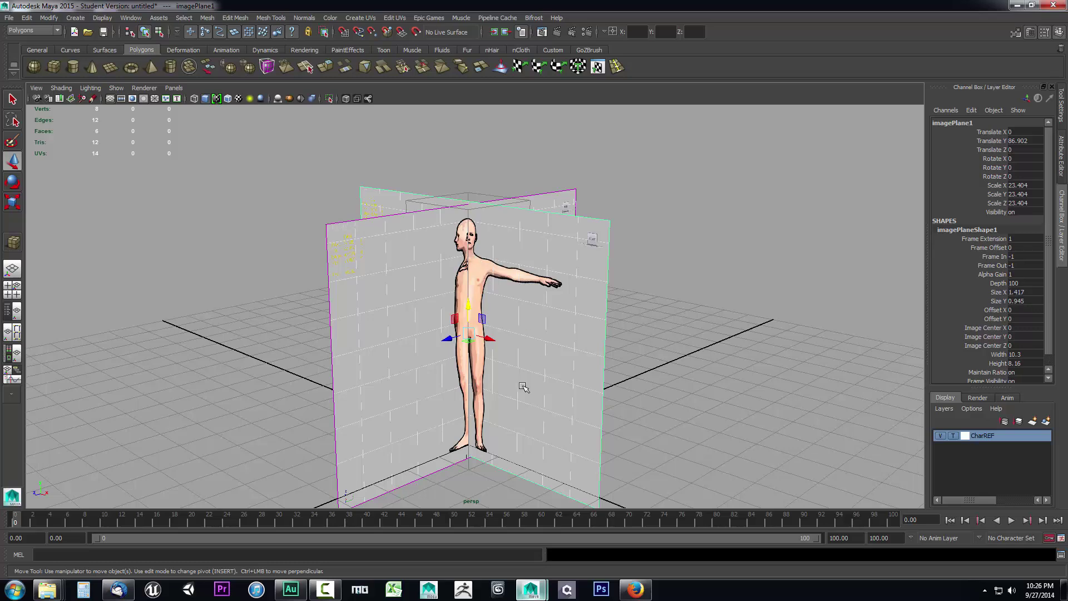
key(space)
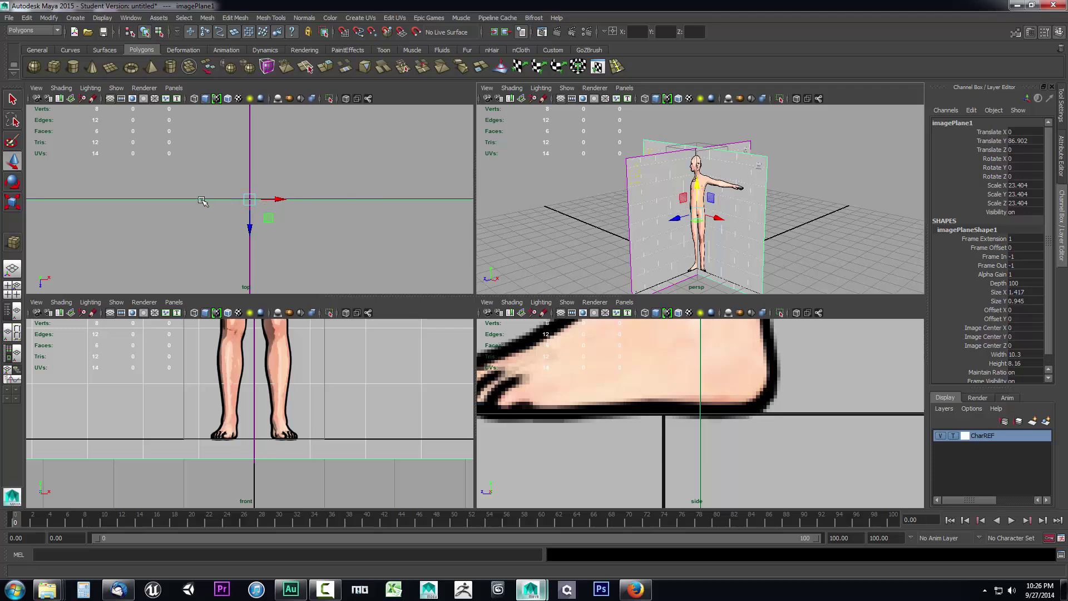
Import Top.png from the Reference folder as a new image plane, then maximize the persp view.
scroll(202, 200, up, 1)
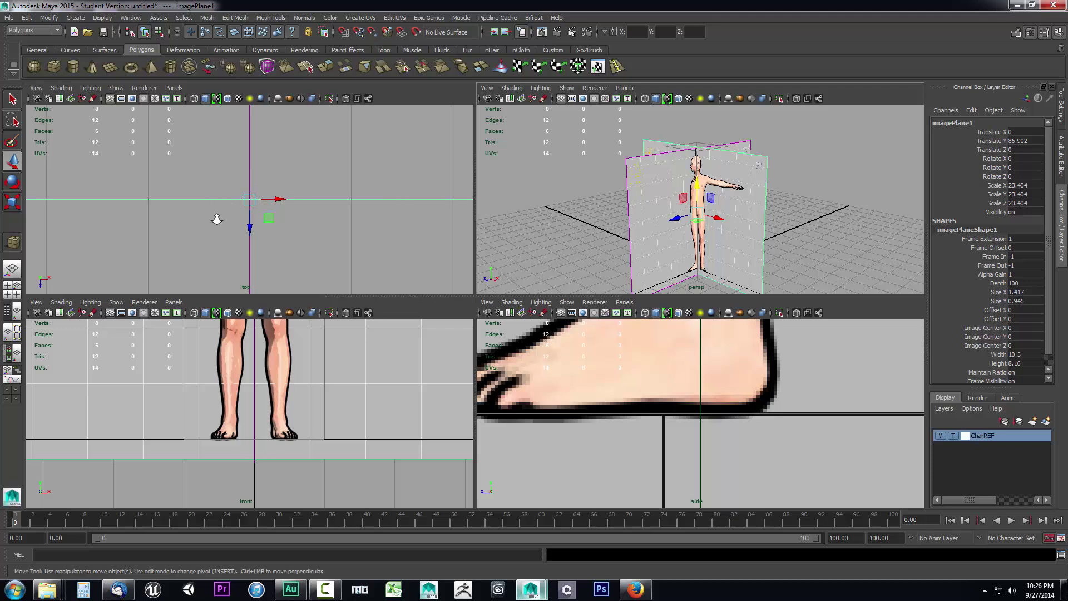
click(36, 88)
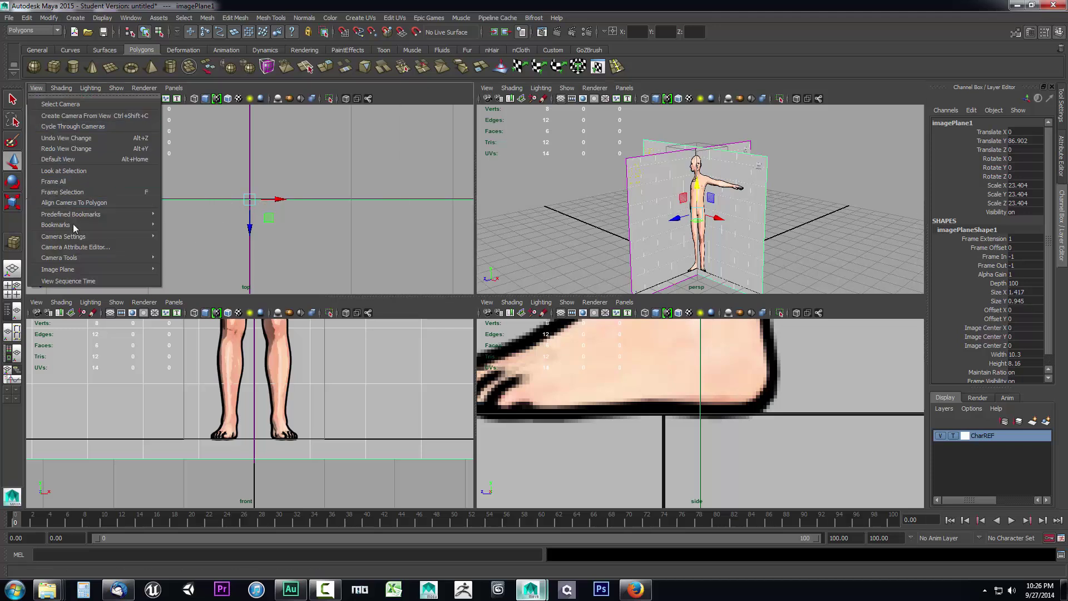
mouse_move(73, 271)
click(192, 275)
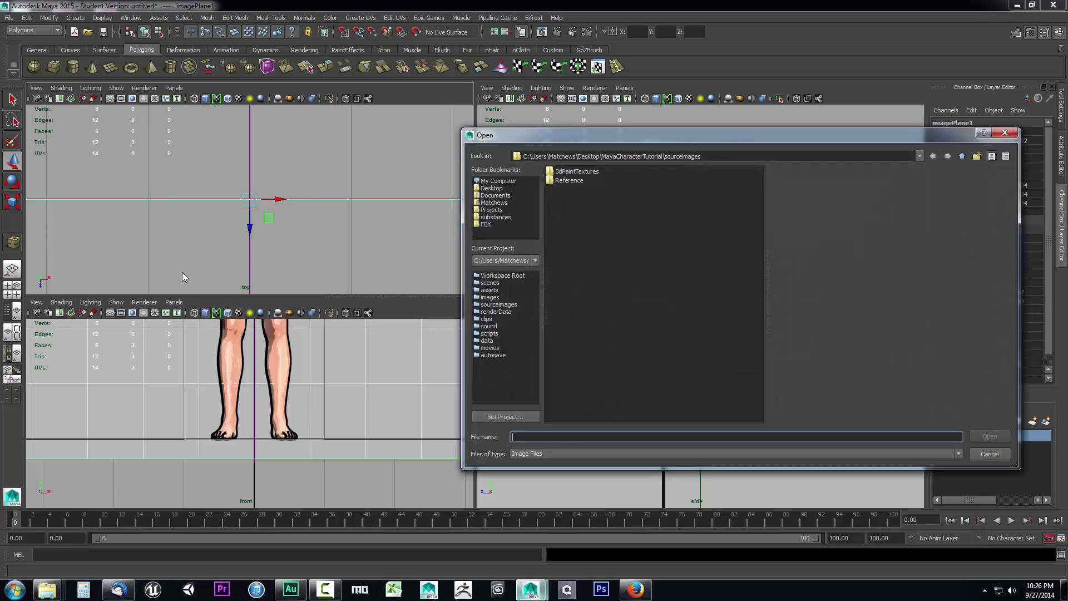
double_click(561, 181)
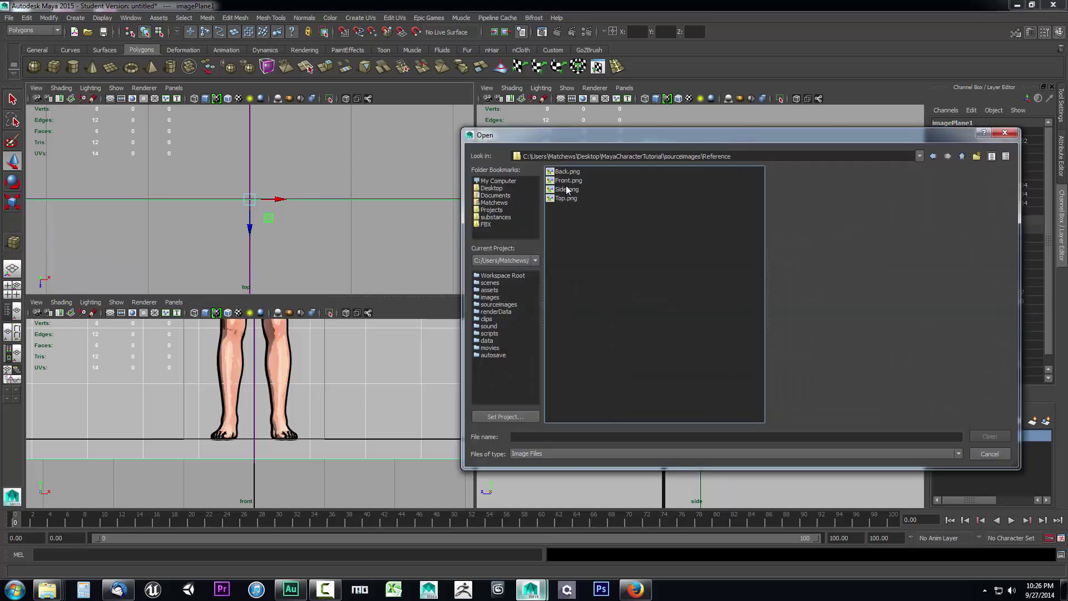
click(566, 199)
click(994, 441)
key(space)
Scale the top image plane up uniformly, undoing an accidental upward move.
alt+drag(720, 272, 612, 345)
alt+right_drag(612, 344, 489, 345)
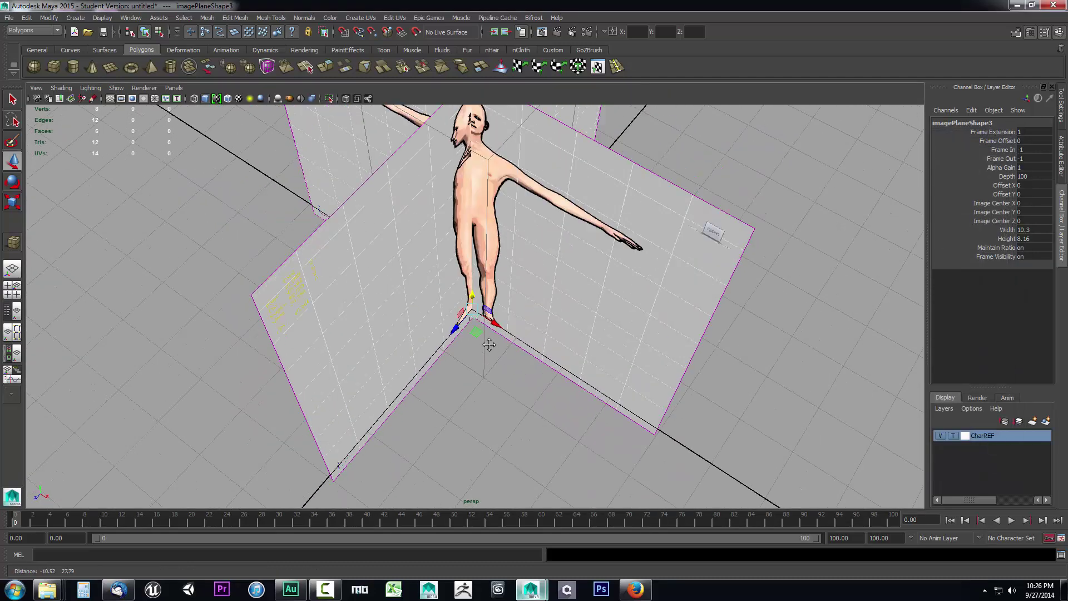
key(r)
drag(472, 309, 740, 405)
alt+drag(500, 340, 572, 362)
key(w)
drag(473, 336, 466, 106)
key(ctrl+z)
key(ctrl+z)
key(ctrl+z)
key(ctrl+z)
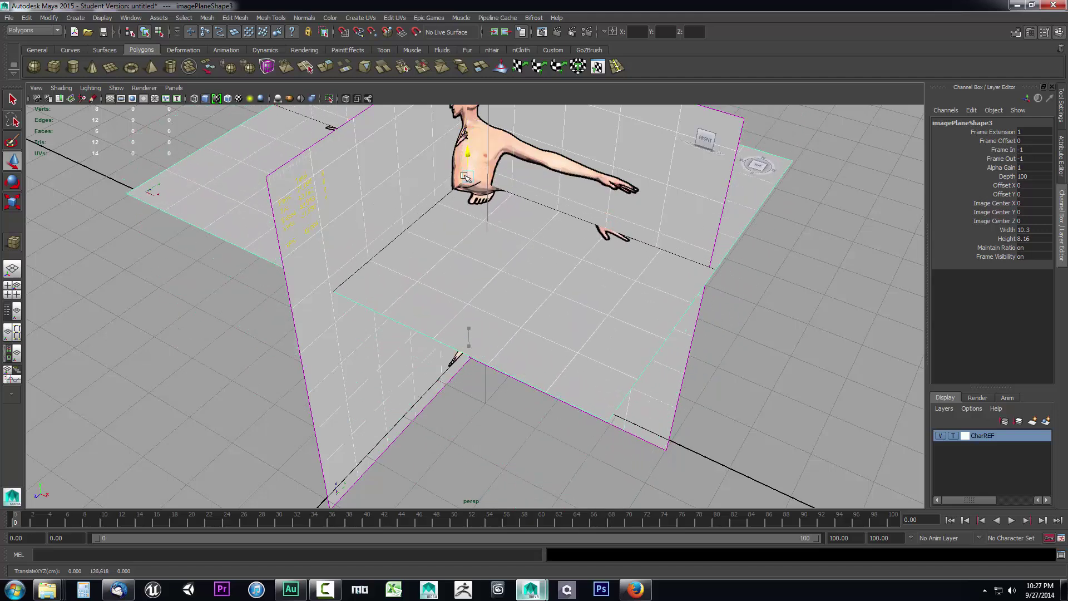
key(ctrl+z)
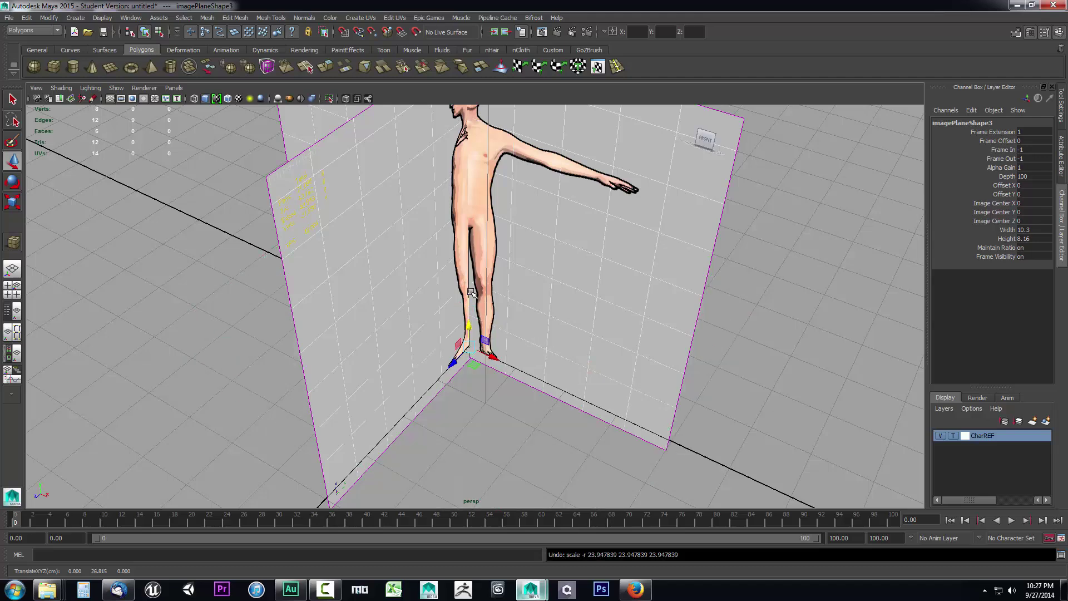
key(ctrl+y)
Move the front plane back to Translate Z -144.367 and the side plane to Translate X -134.012.
alt+drag(585, 362, 501, 384)
alt+right_drag(500, 384, 518, 324)
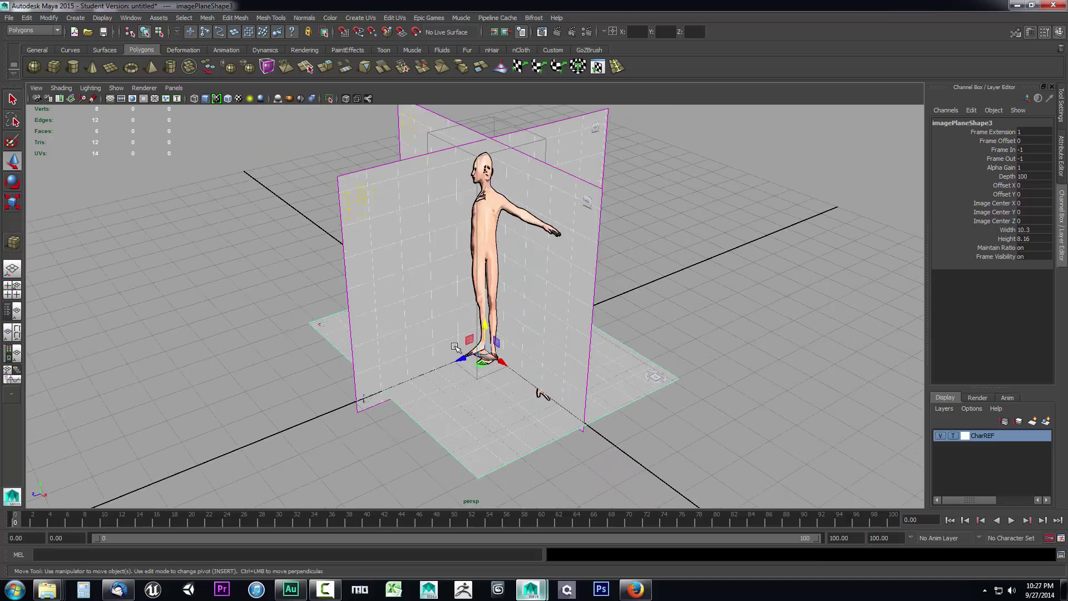
alt+drag(504, 393, 511, 393)
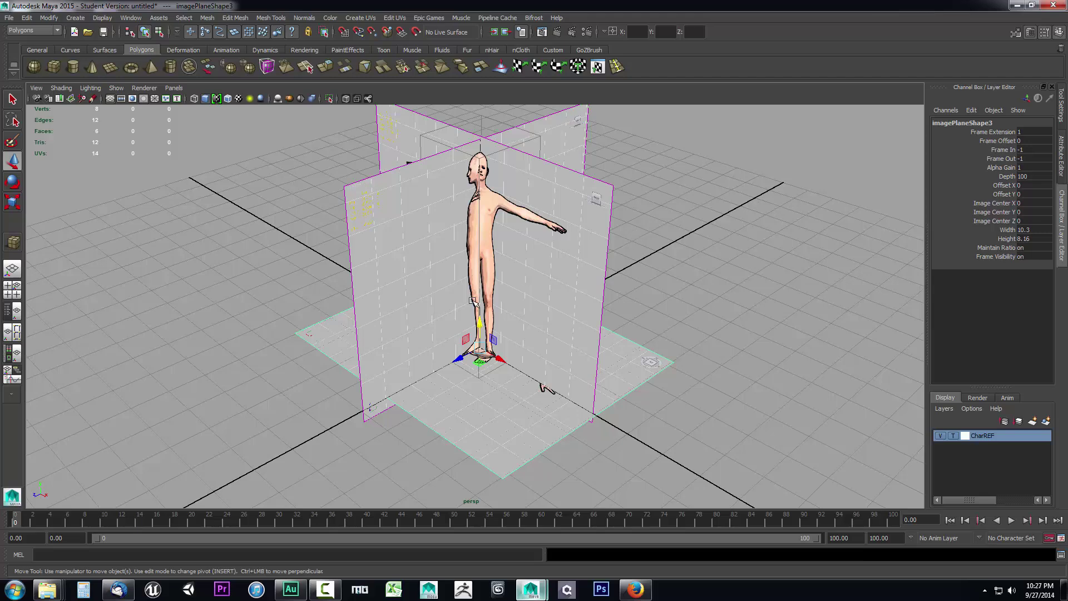
click(606, 257)
drag(458, 262, 600, 240)
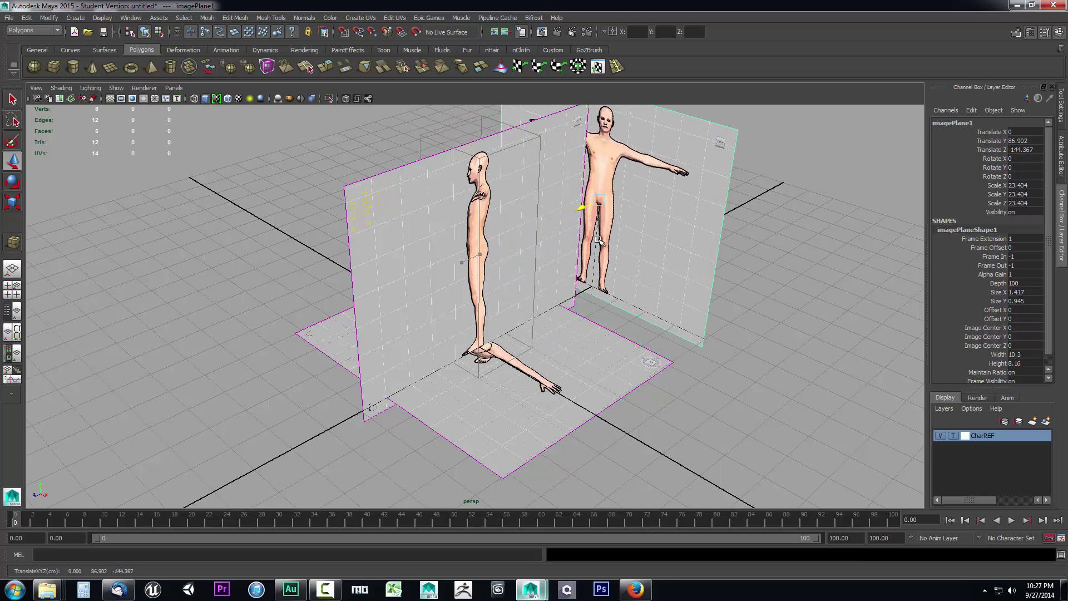
click(355, 270)
drag(499, 266, 488, 355)
click(530, 354)
click(600, 416)
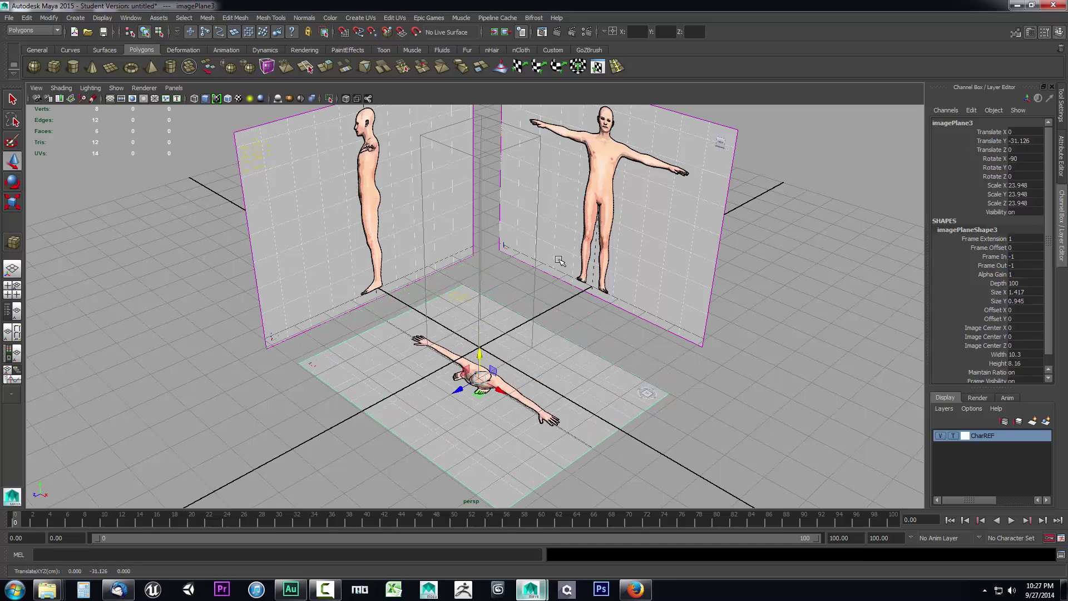
alt+drag(579, 311, 567, 294)
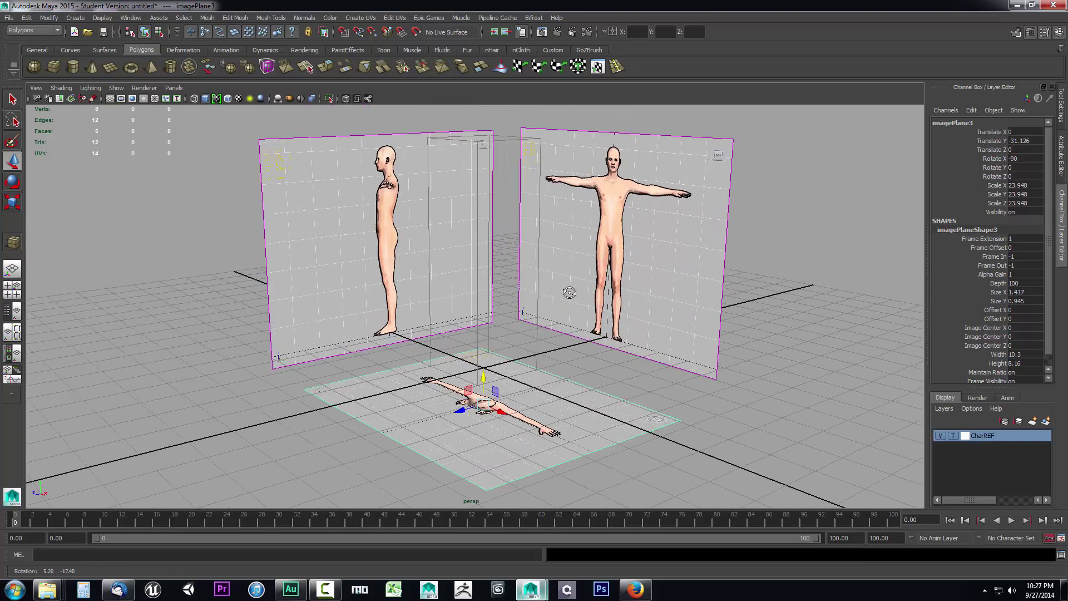
key(space)
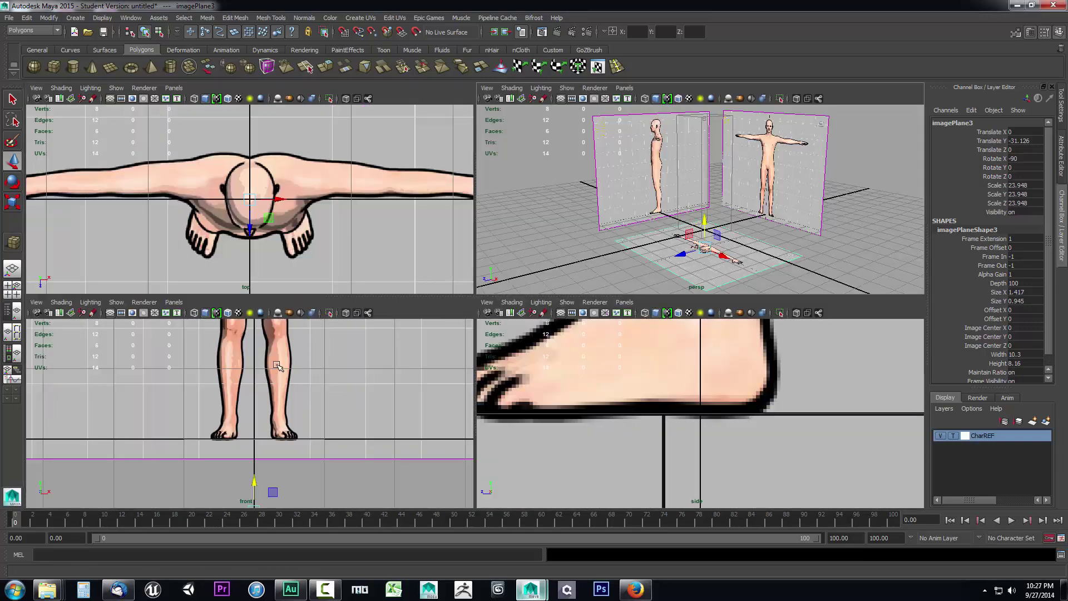
key(space)
scroll(339, 373, down, 6)
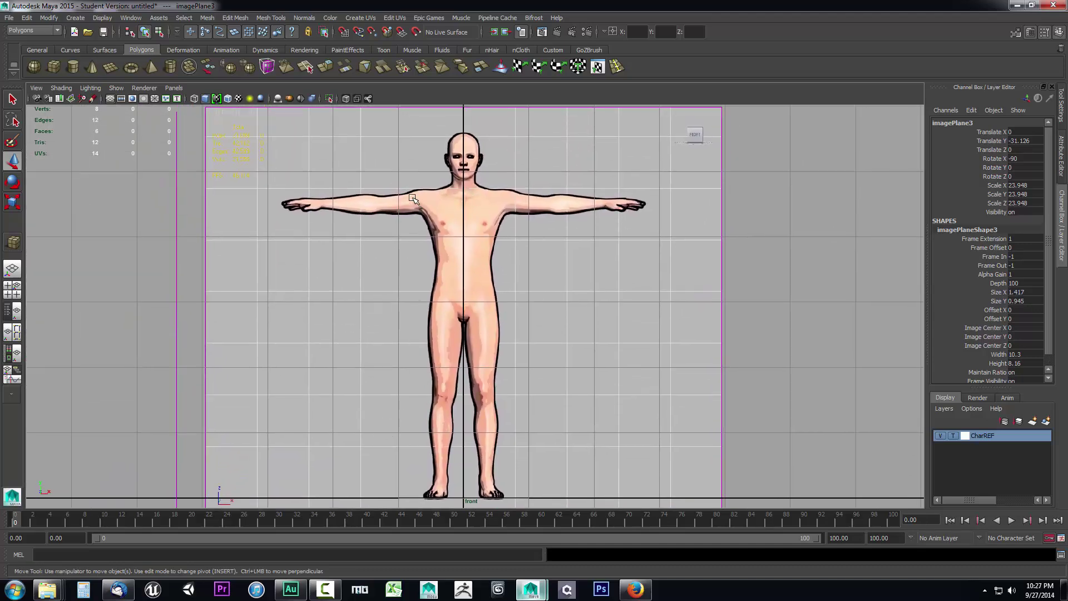
scroll(470, 303, down, 2)
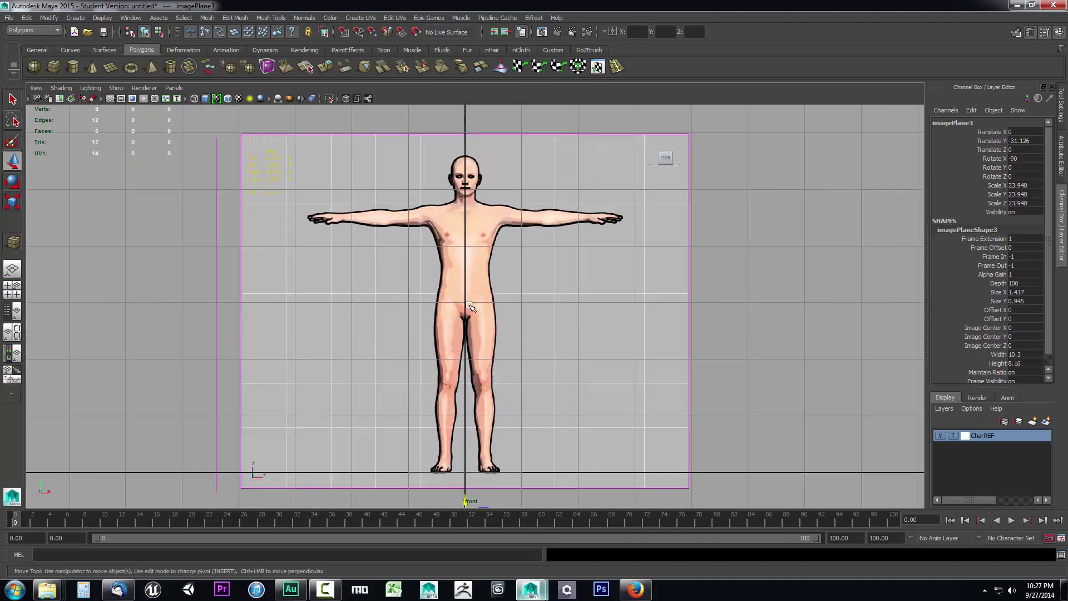
key(space)
key(space)
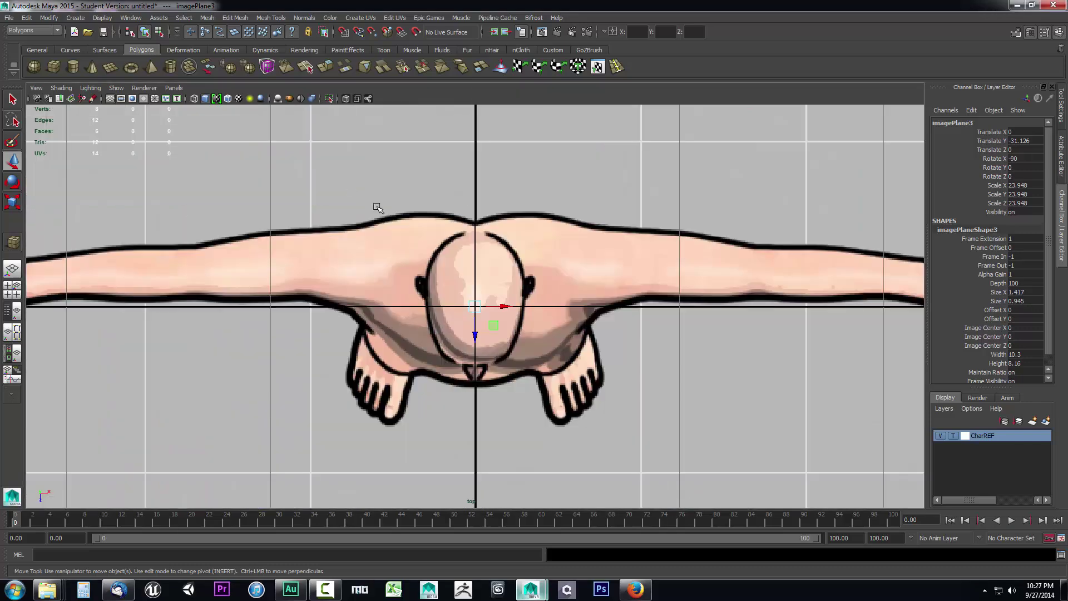
key(space)
key(space)
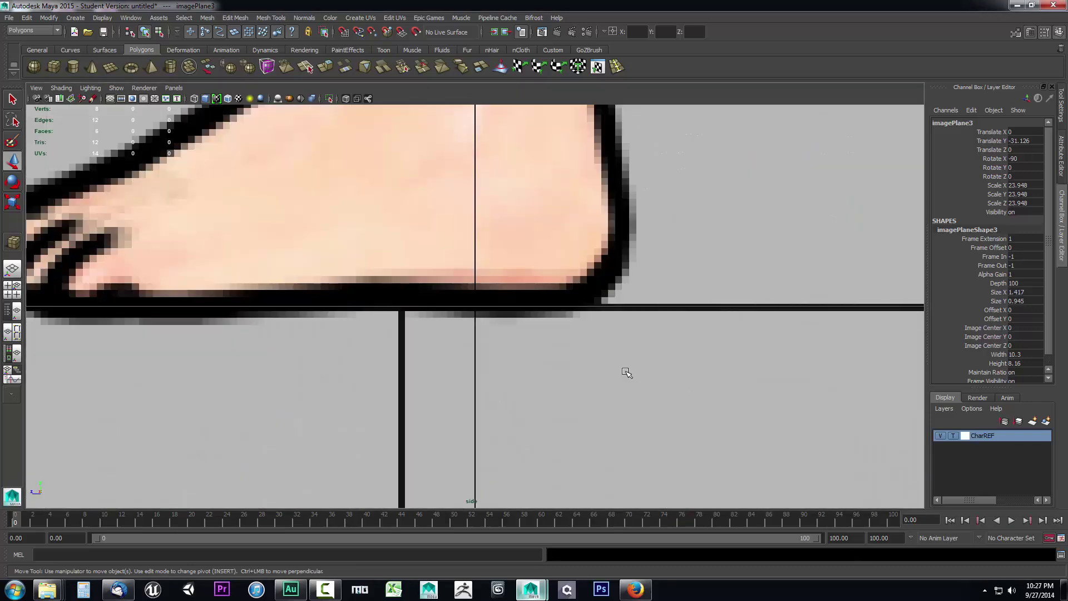
scroll(639, 377, down, 2)
scroll(558, 322, down, 2)
scroll(548, 167, down, 1)
alt+middle_drag(548, 167, 514, 301)
scroll(511, 231, down, 1)
scroll(511, 231, down, 2)
scroll(516, 325, down, 1)
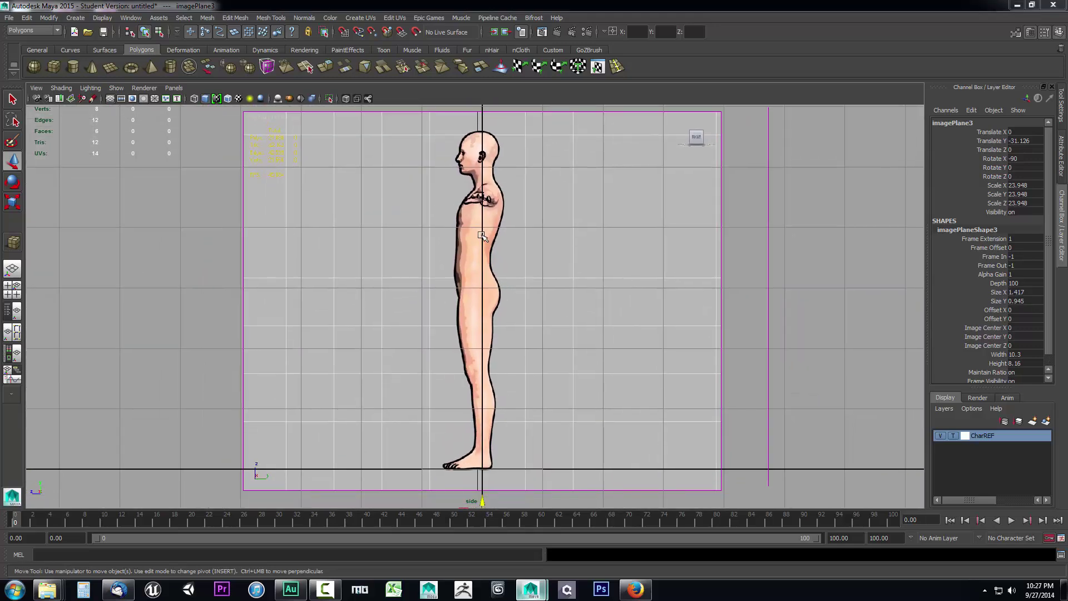
key(space)
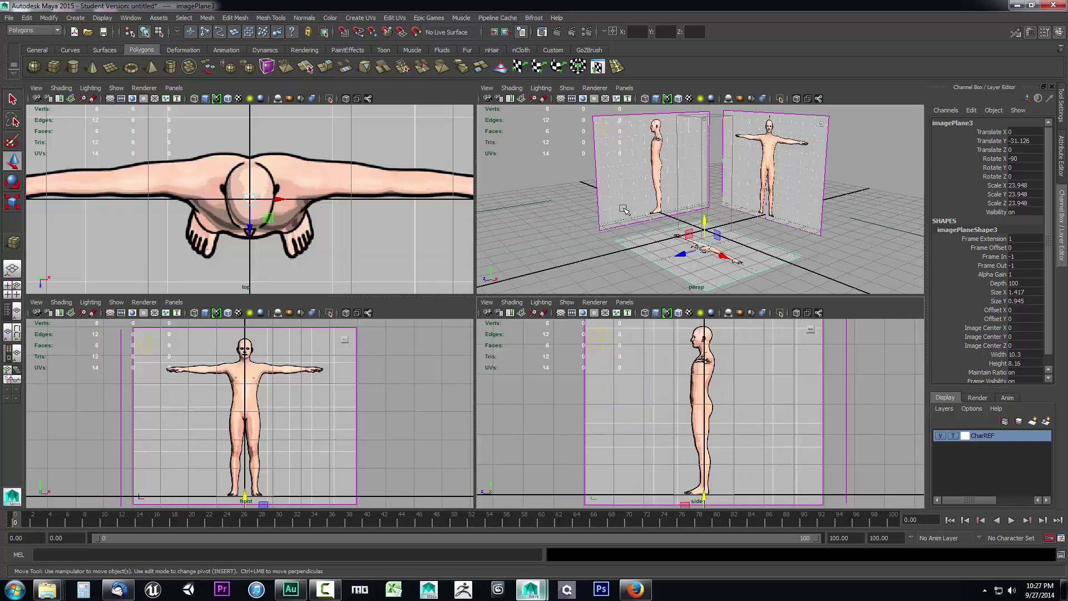
alt+right_drag(781, 260, 752, 249)
Maximize the perspective view and select the front, top and side cameras.
key(space)
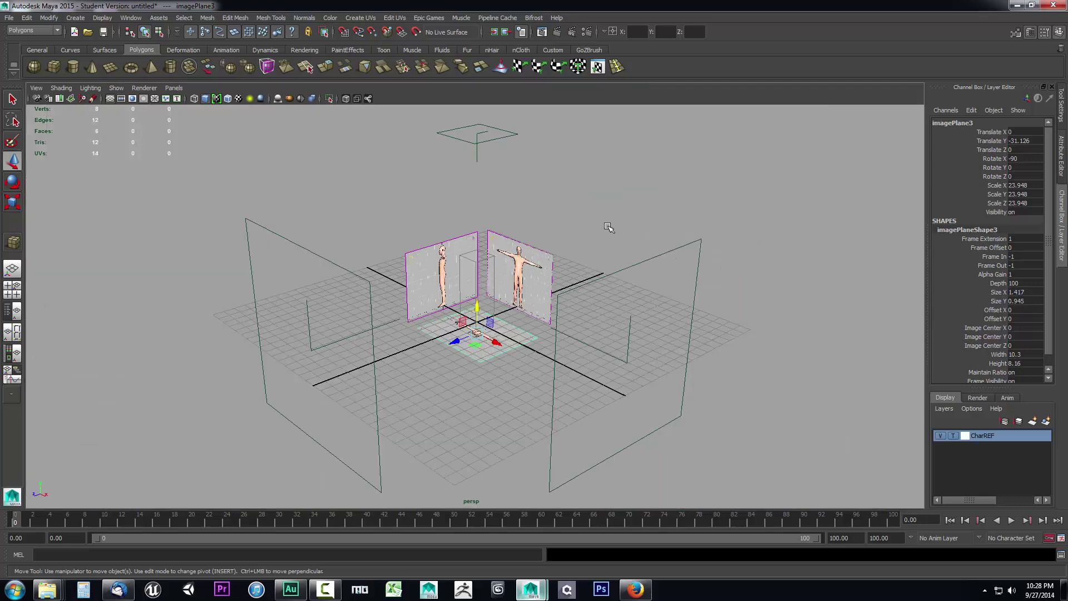
click(253, 281)
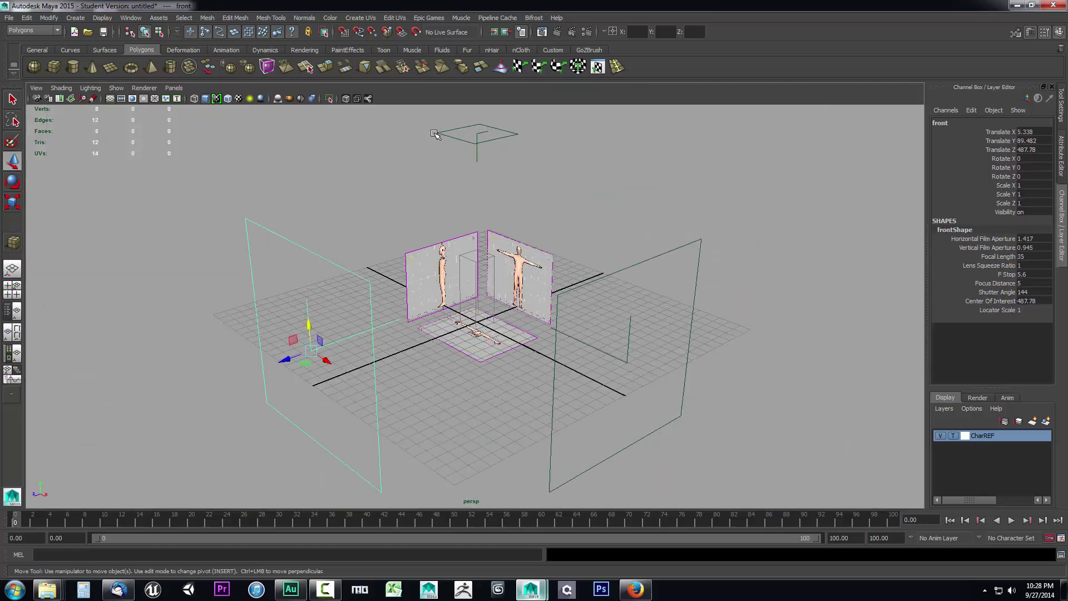
click(480, 157)
click(698, 265)
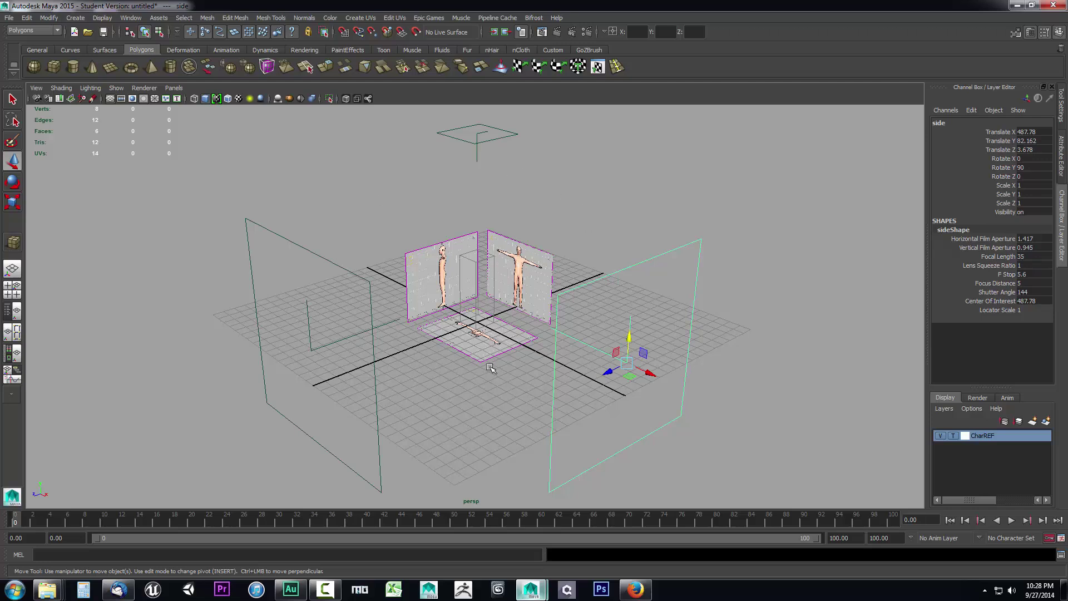
drag(295, 205, 246, 246)
drag(450, 123, 472, 181)
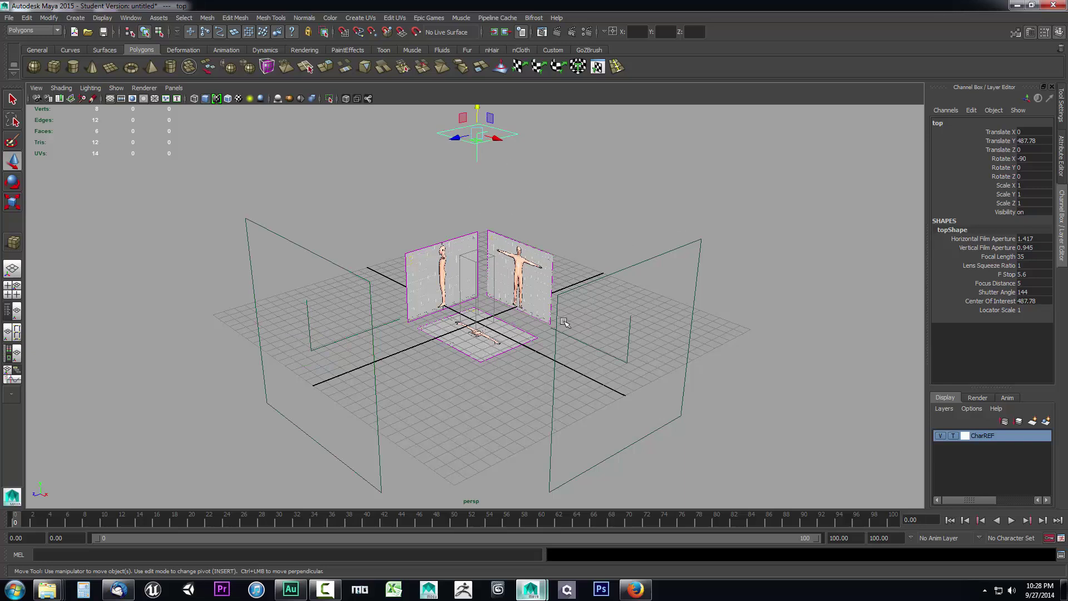
Uncheck Show > Cameras in the persp panel and clear the selection.
click(116, 89)
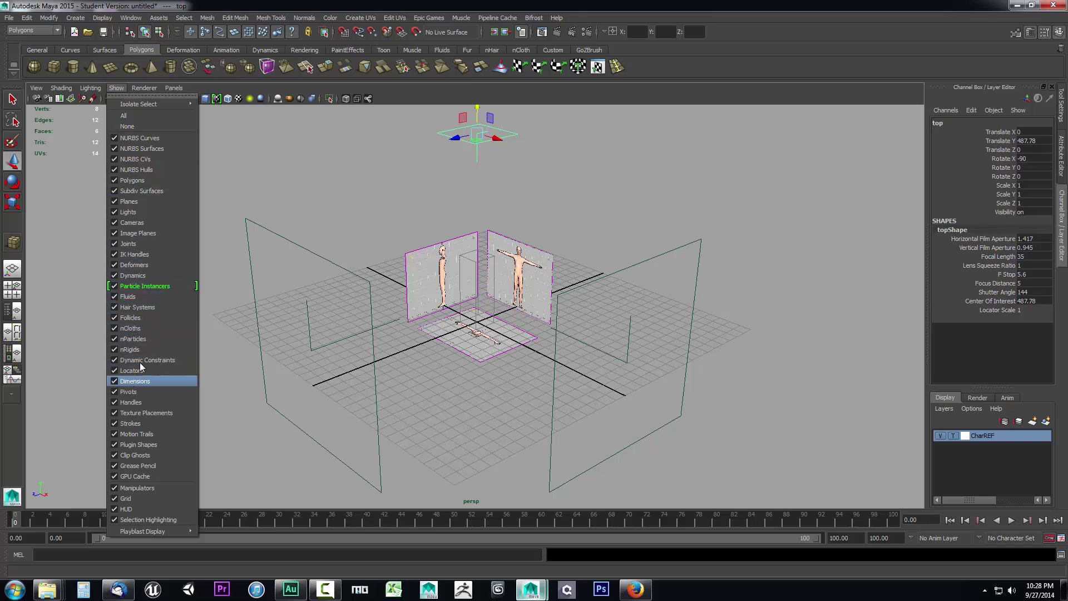
click(115, 222)
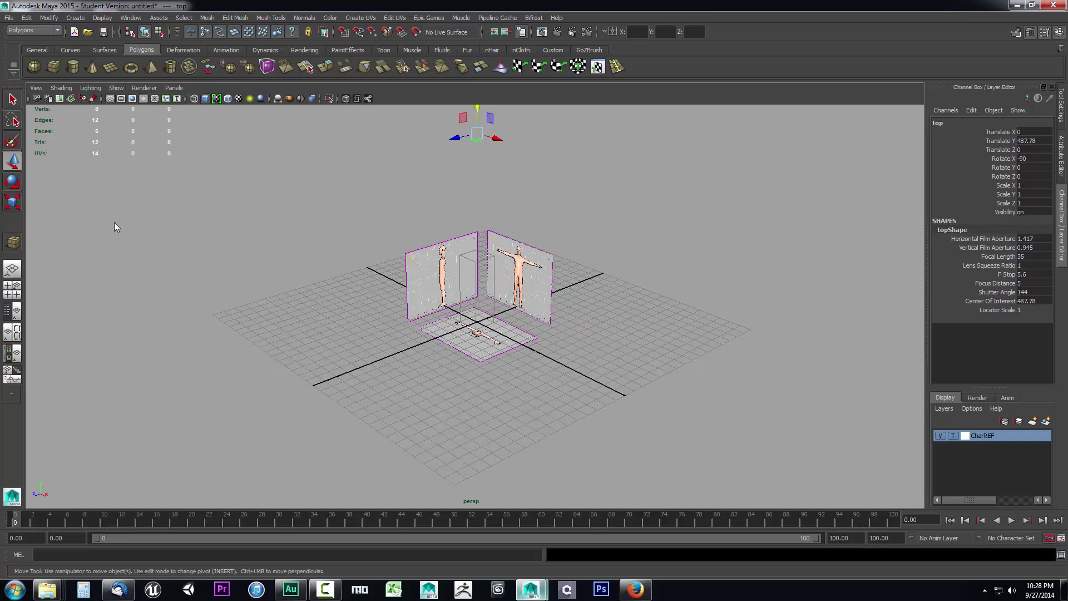
click(609, 339)
drag(687, 145, 615, 336)
Put the three selected image planes on a new display layer set to Reference.
scroll(614, 339, up, 3)
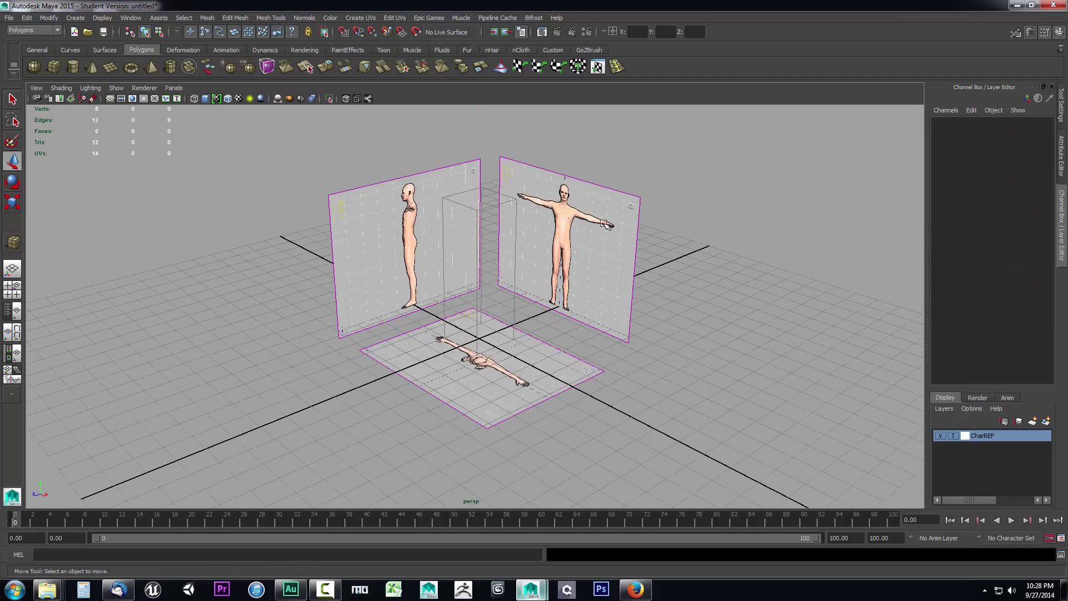
drag(596, 216, 700, 311)
click(562, 356)
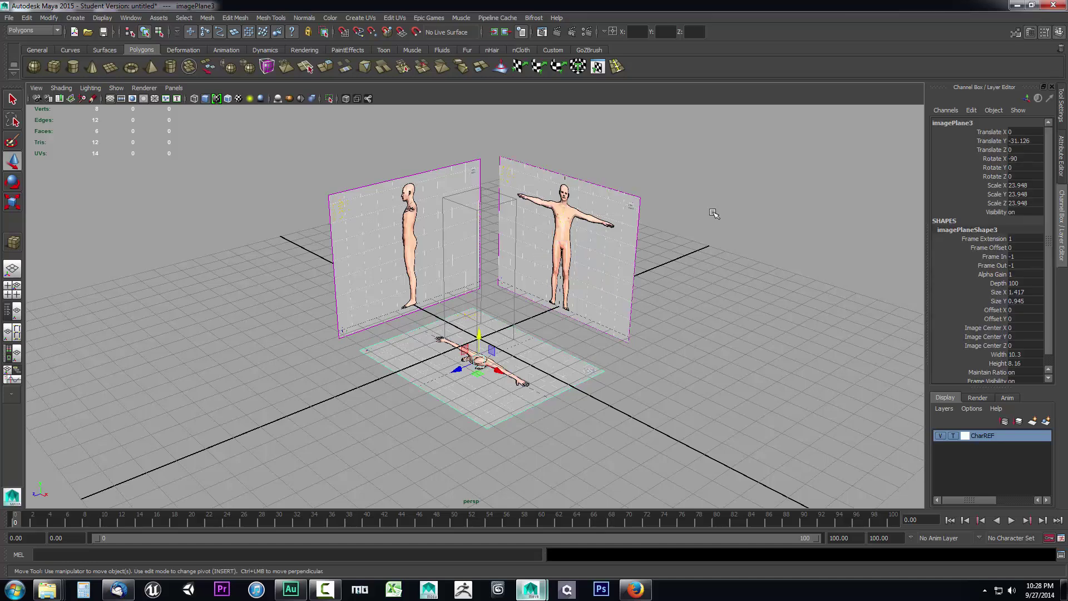
drag(694, 135, 208, 515)
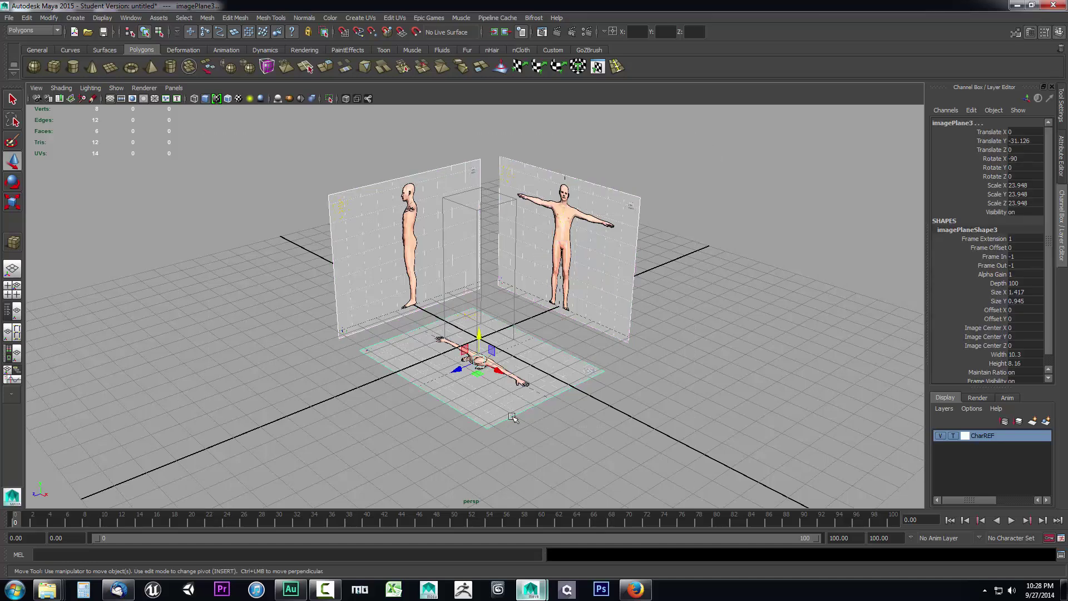
click(1033, 422)
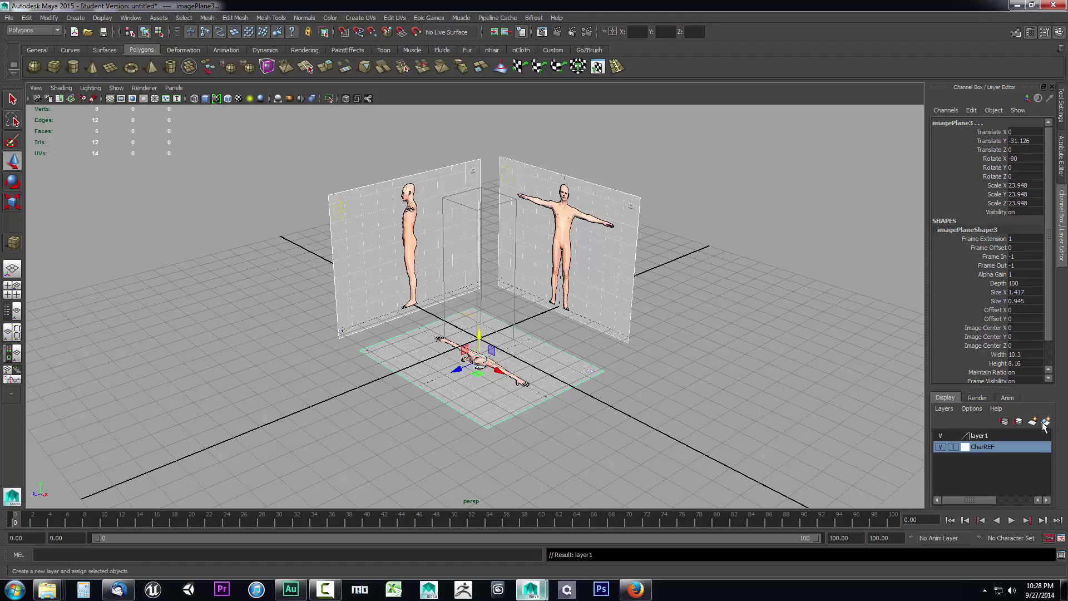
click(952, 435)
click(953, 435)
Name the layer Char_IMGPlanes, then turn Reference off and reselect the planes.
double_click(982, 437)
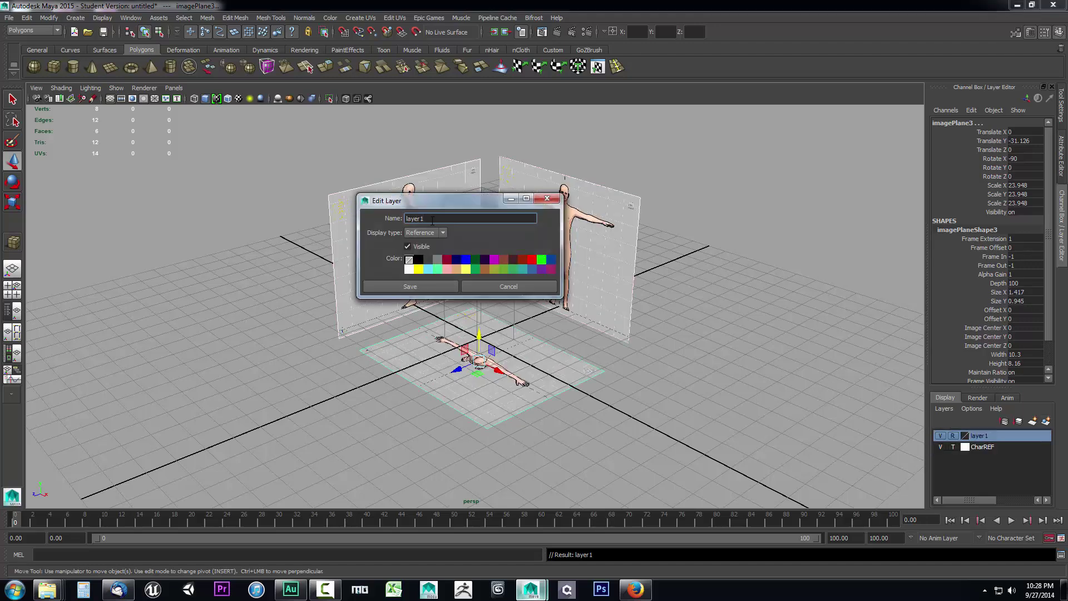
text(Char_))
text(MGPlanes)
click(411, 287)
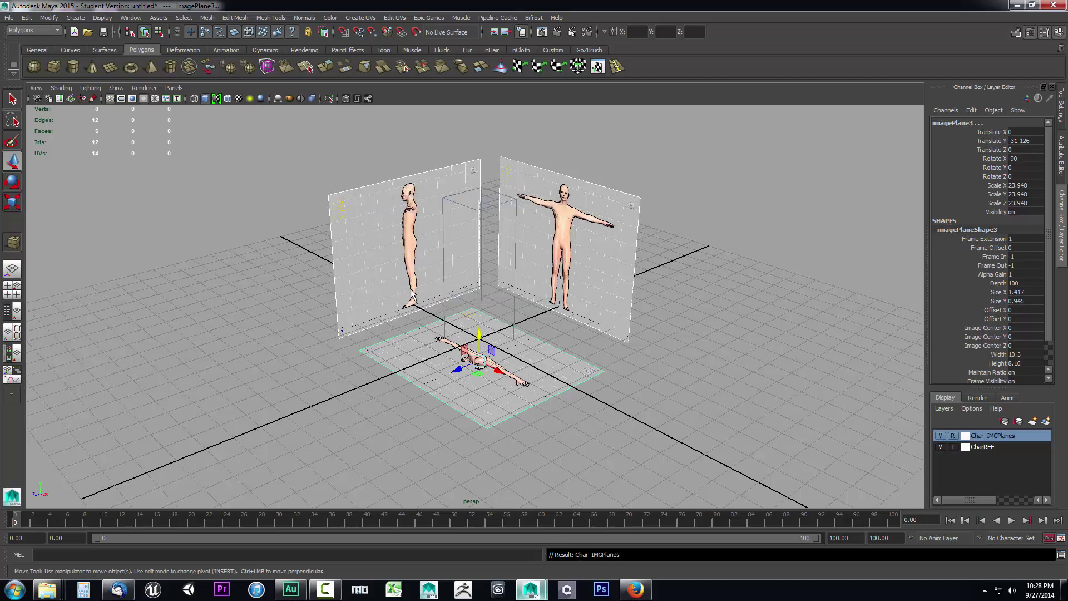
click(683, 371)
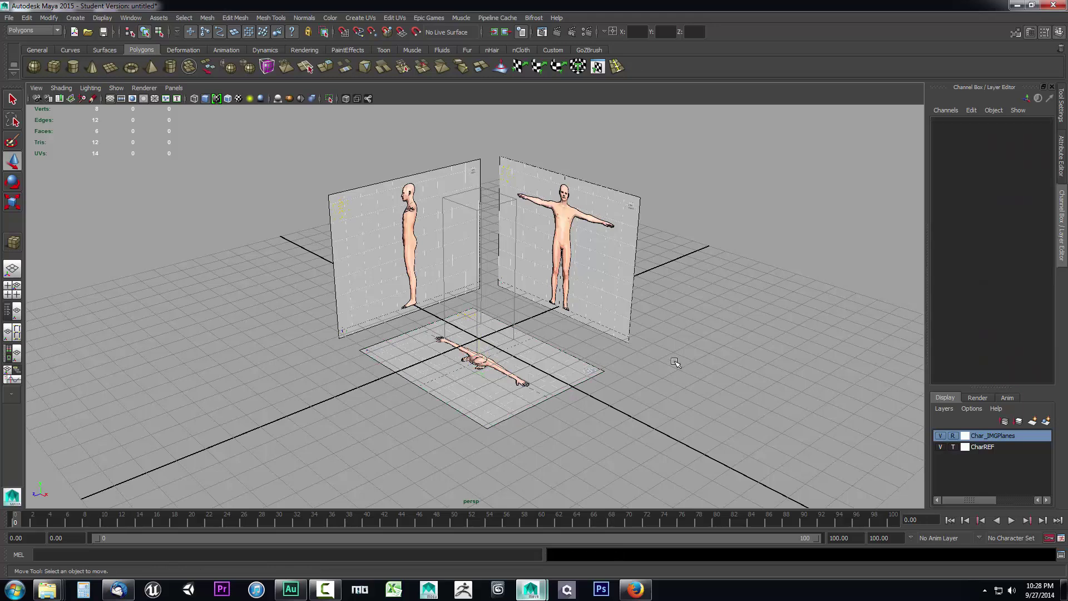
drag(318, 131, 699, 478)
click(954, 435)
drag(289, 136, 829, 518)
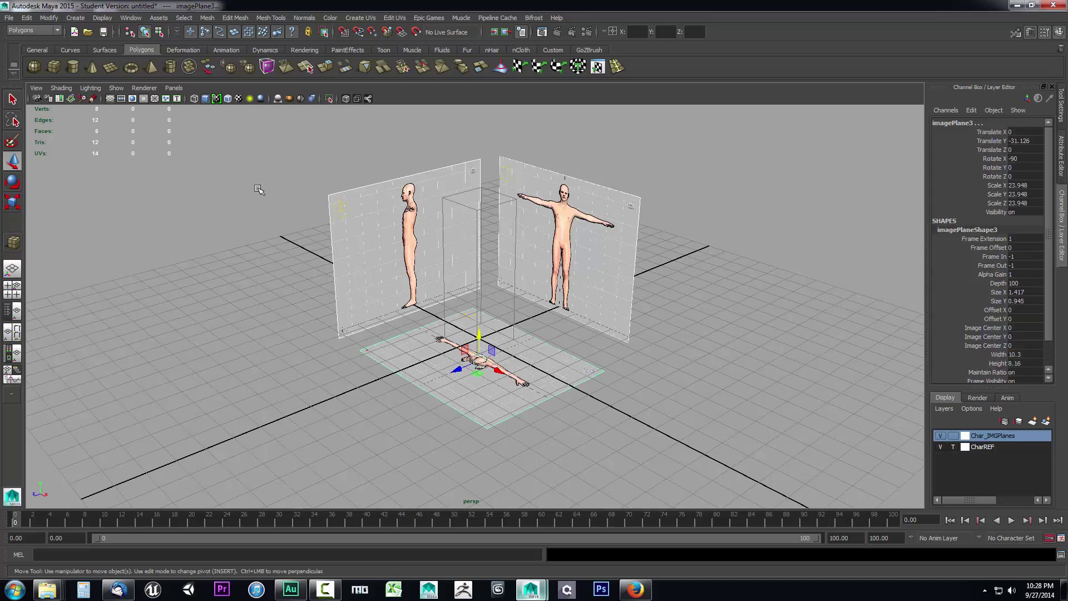
Group the planes with Ctrl+G and rename the group IMG_Planes_GRP in the Outliner.
click(12, 311)
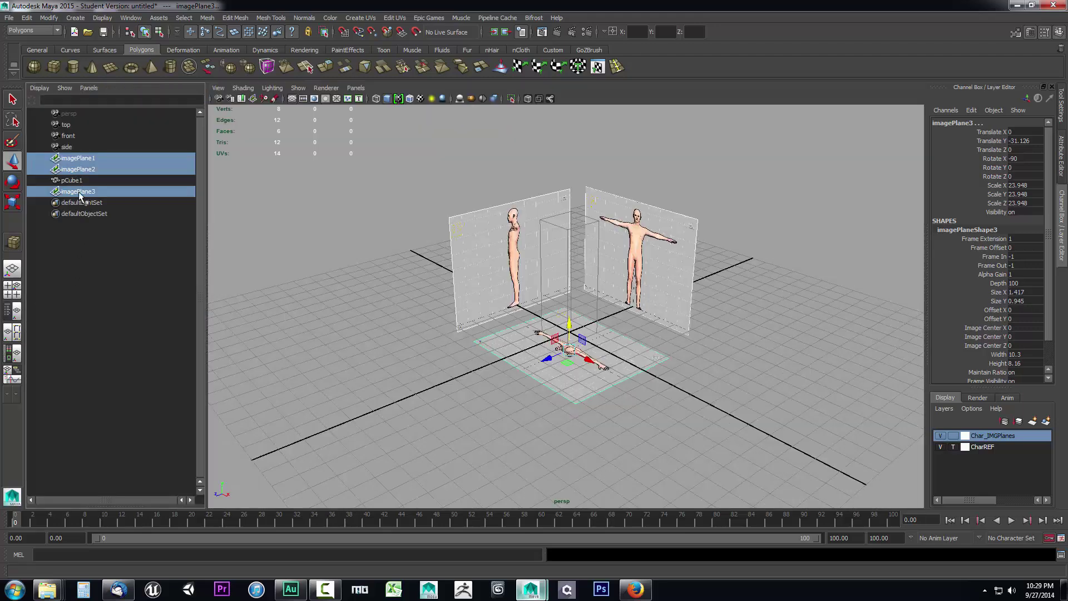
key(ctrl+g)
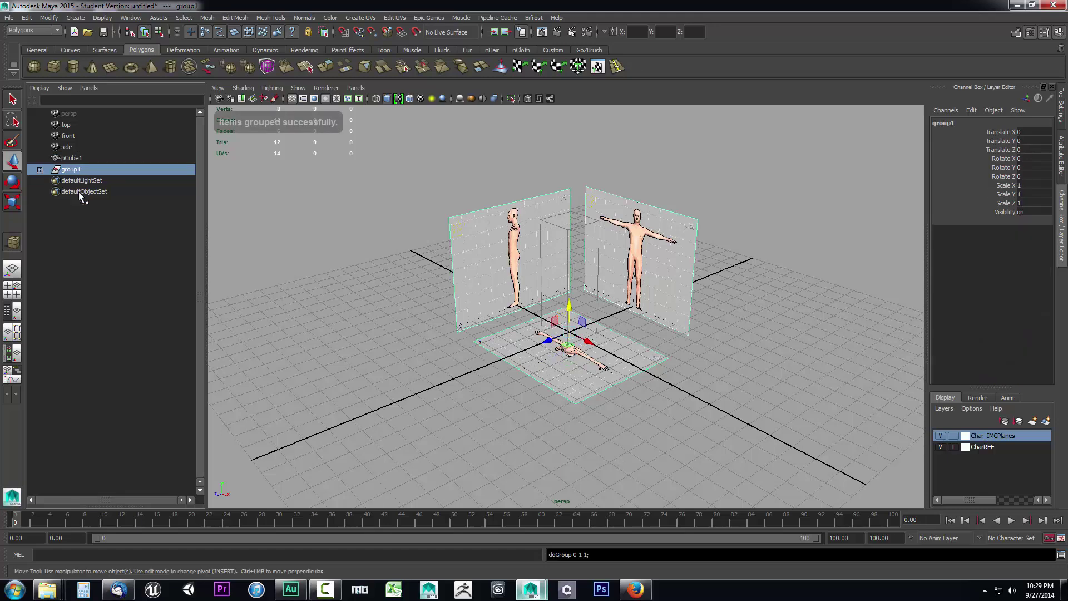
double_click(78, 170)
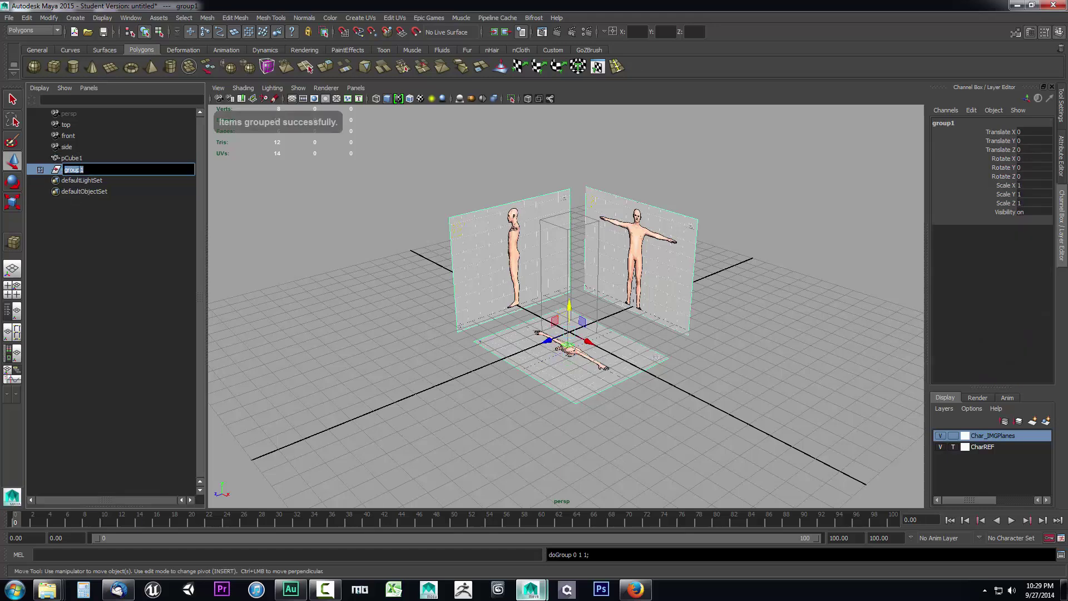
text(IMG_Planes_GRP)
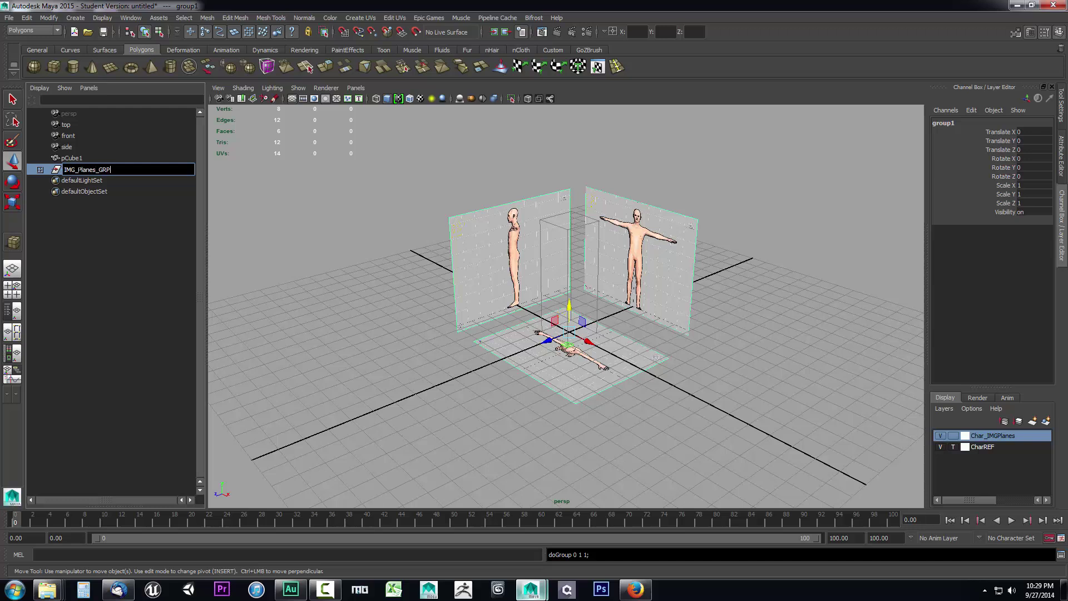
key(Return)
click(40, 170)
Rename imagePlane2 to Side and imagePlane1 to Front in the Outliner.
scroll(367, 300, up, 3)
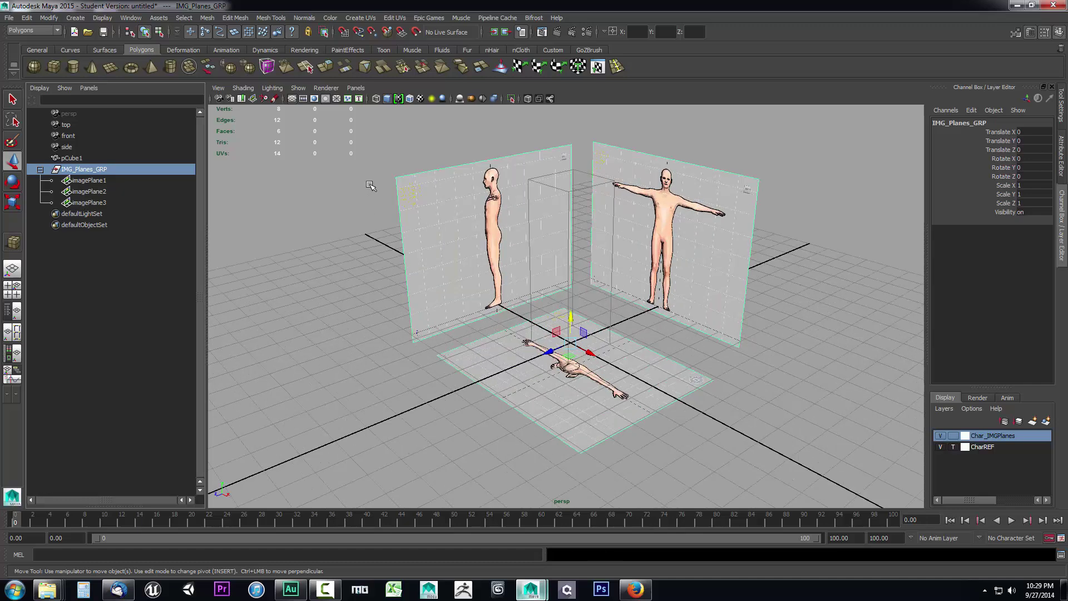
click(419, 203)
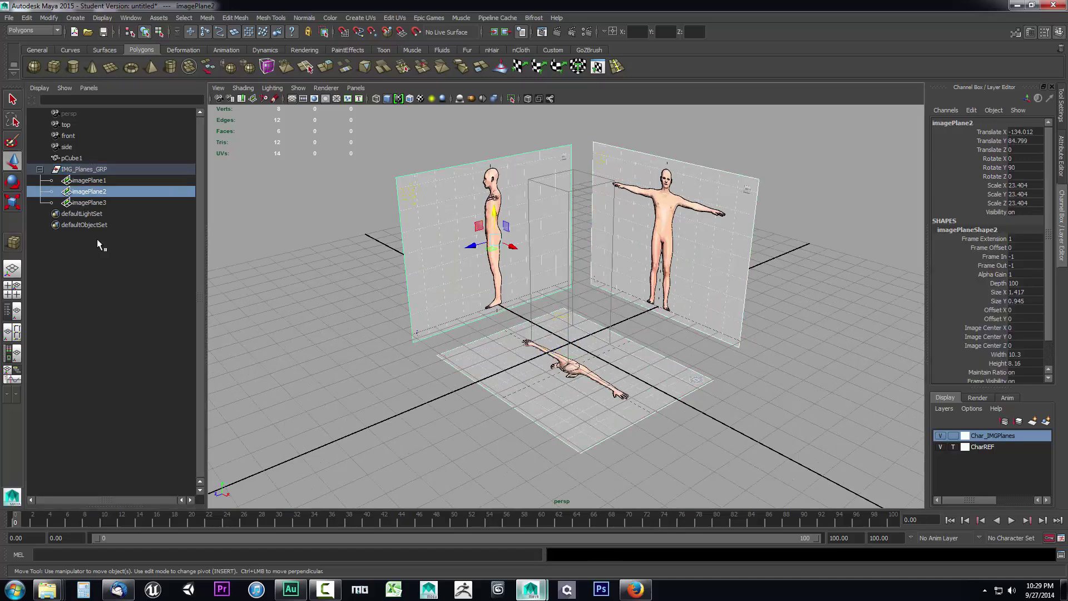
double_click(89, 194)
text(Side)
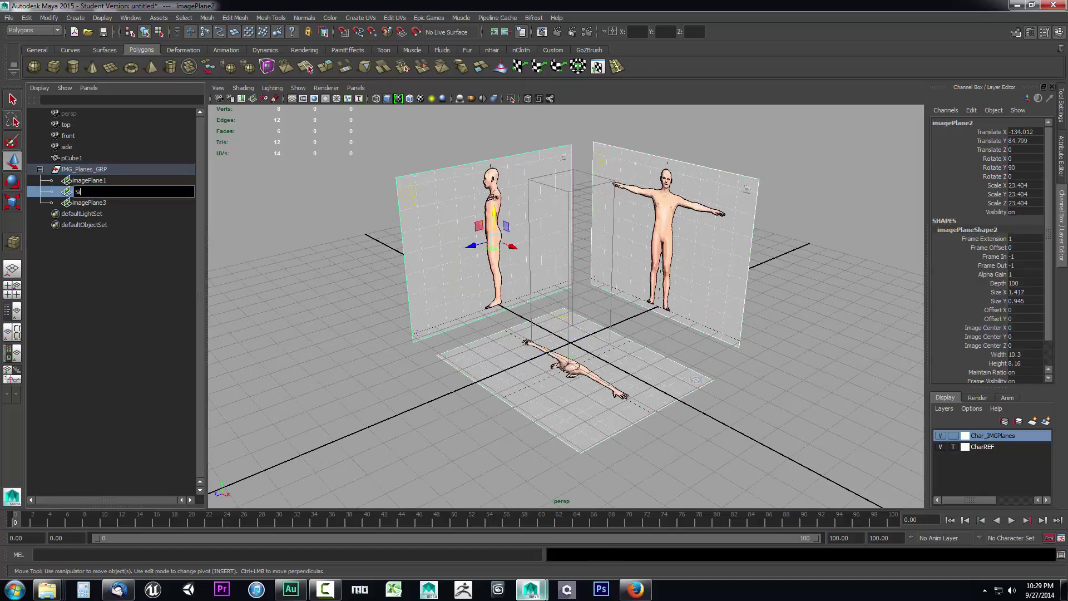
key(Return)
click(745, 149)
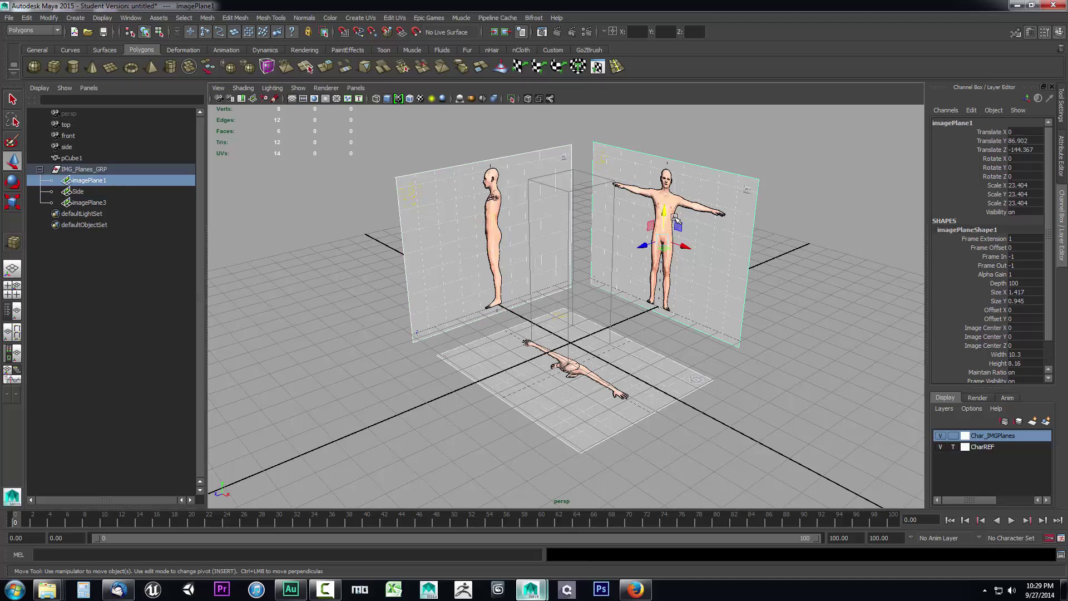
double_click(92, 181)
text(Front)
key(Return)
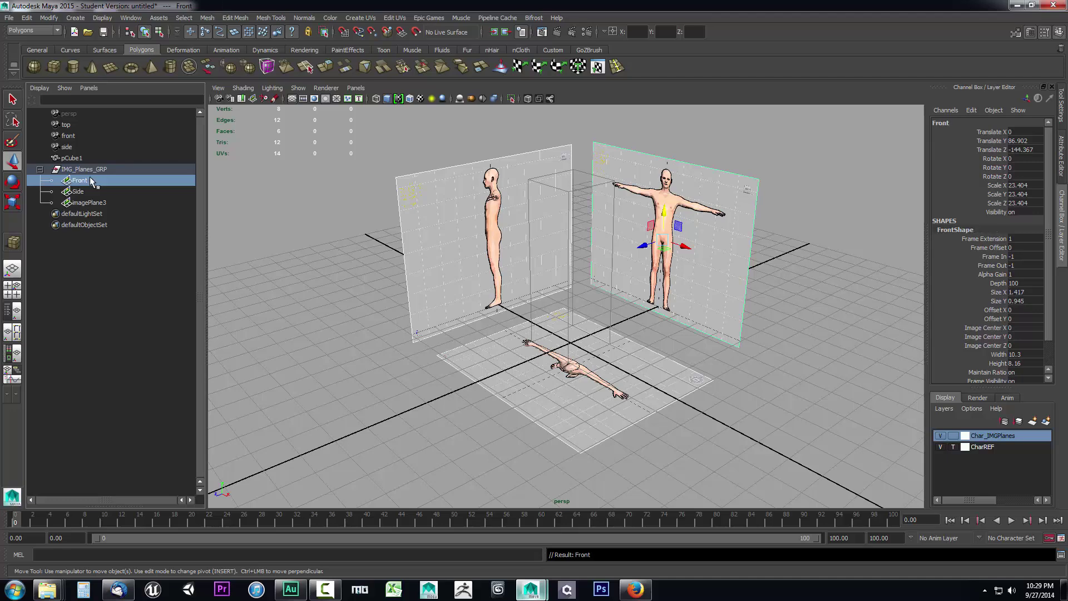
Rename imagePlane3 to Top and set the Char_IMGPlanes layer back to Reference display.
click(573, 393)
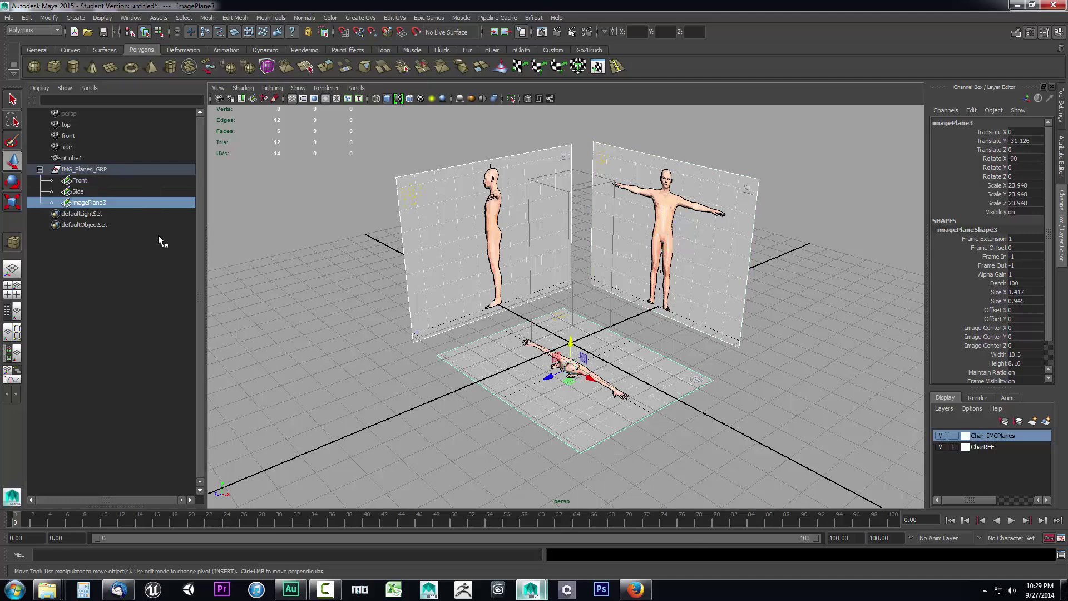
double_click(87, 205)
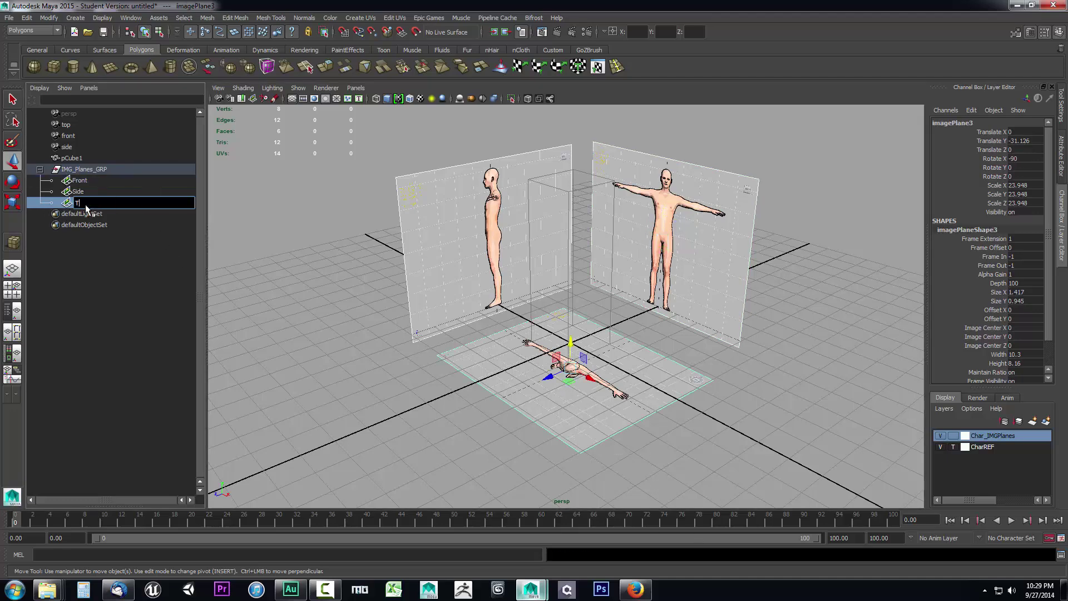
key(Return)
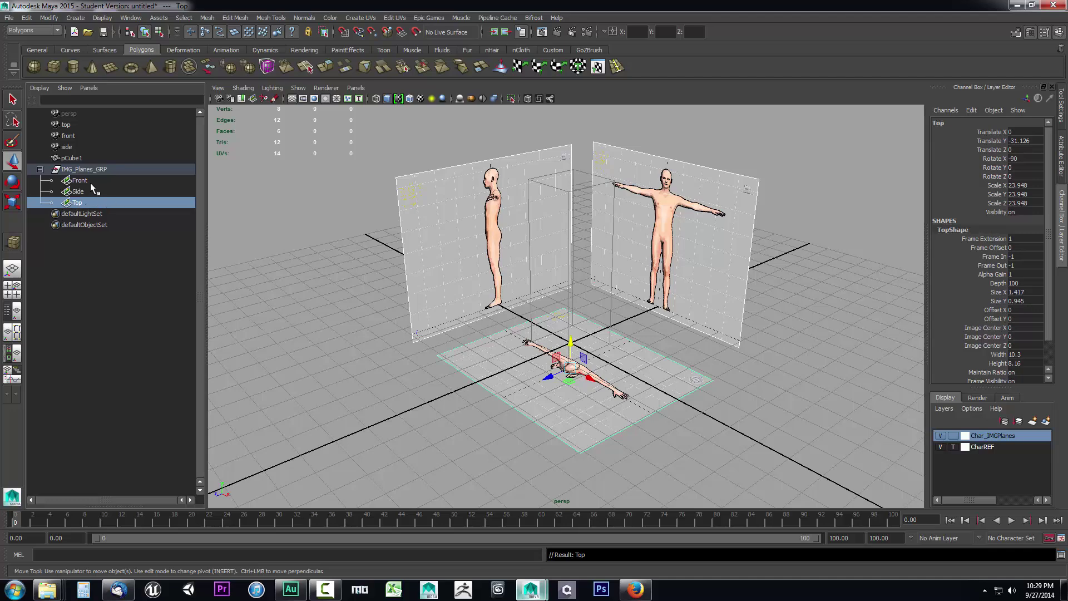
click(93, 182)
click(90, 192)
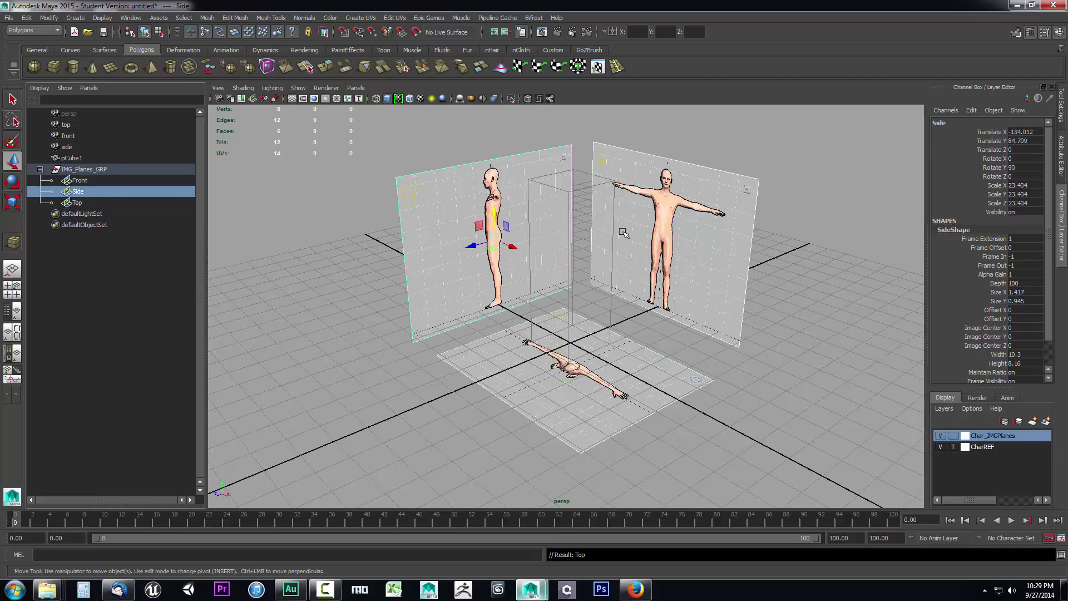
click(956, 435)
click(956, 436)
click(813, 463)
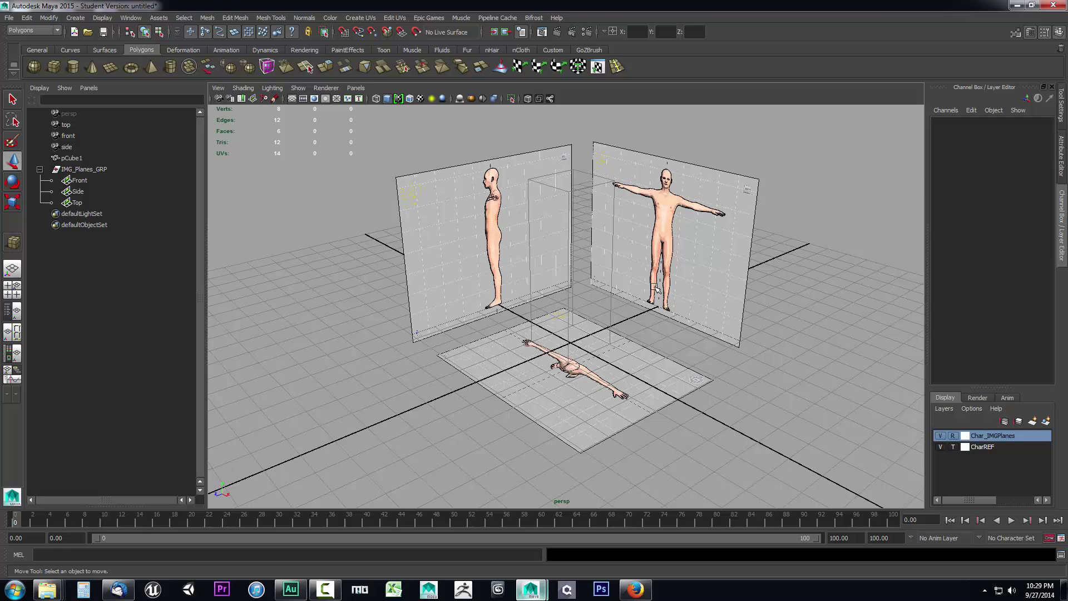
click(83, 181)
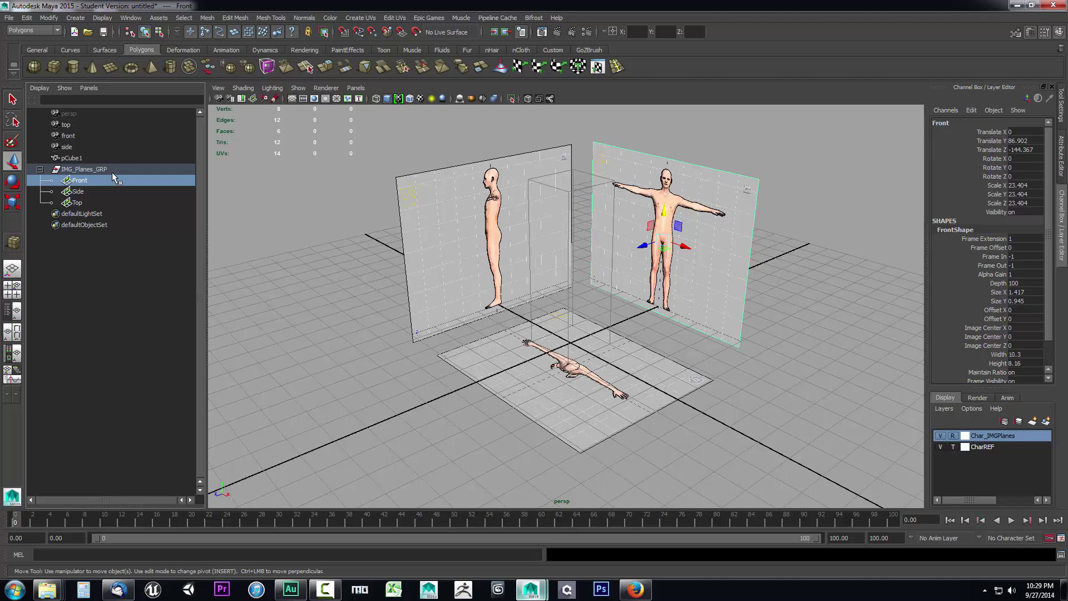
key(ctrl+h)
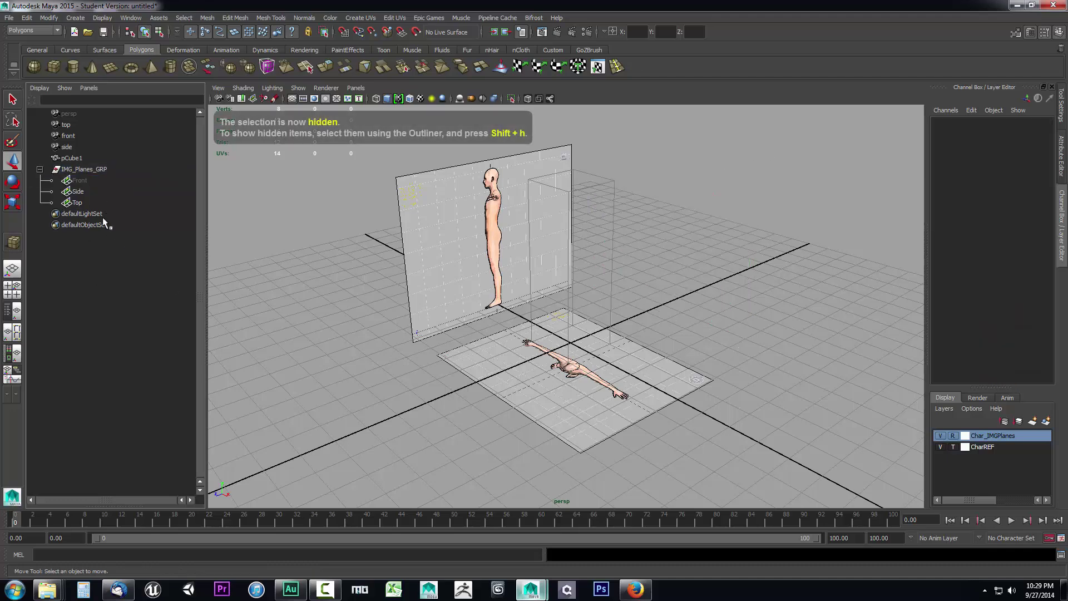
click(78, 182)
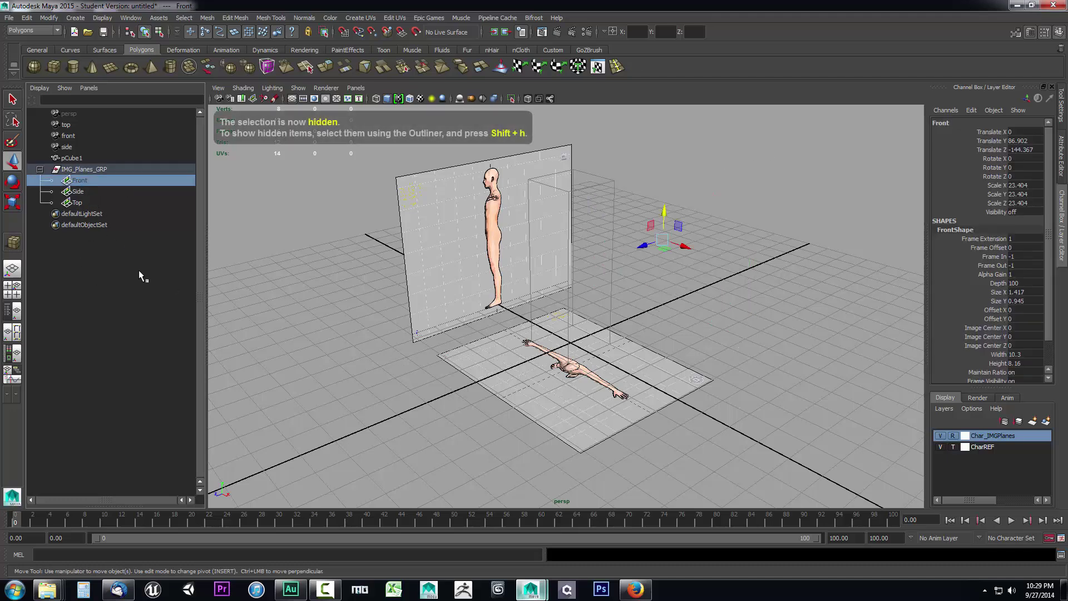
key(shift+h)
click(704, 379)
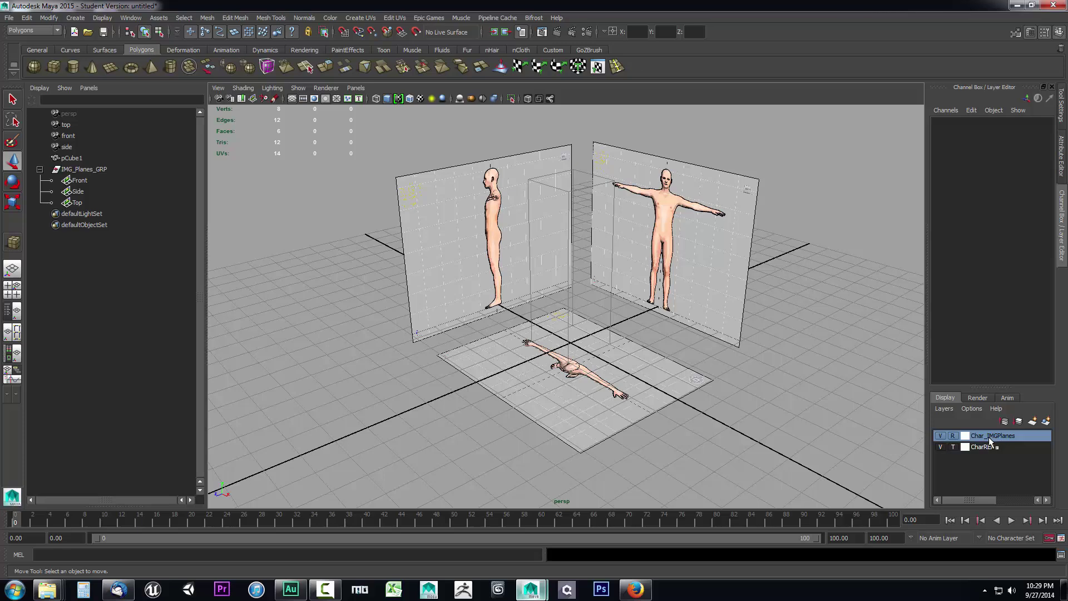
click(82, 179)
click(81, 191)
click(83, 202)
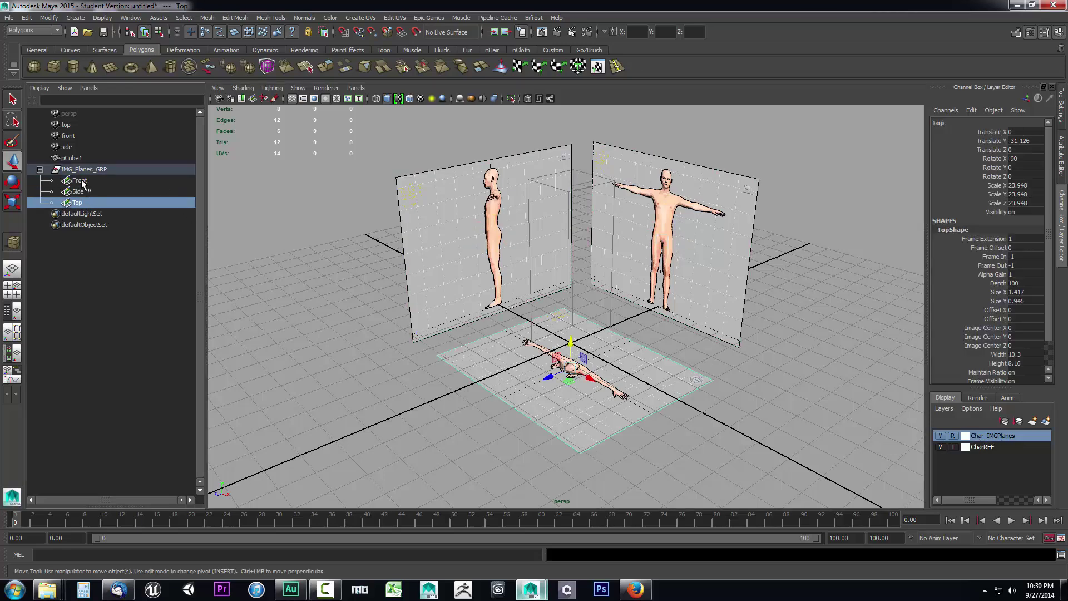
click(82, 180)
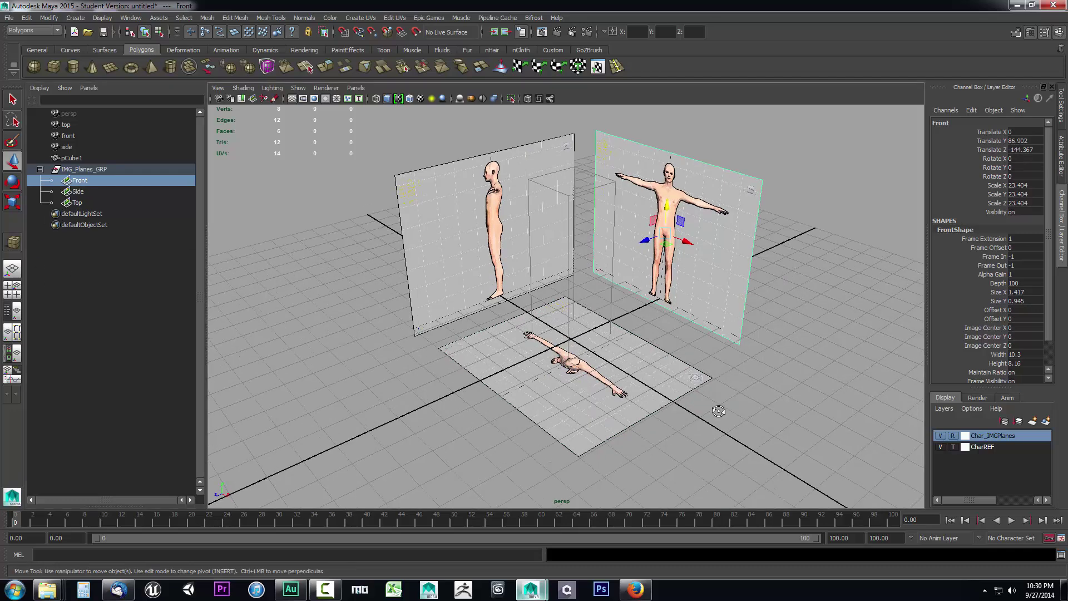